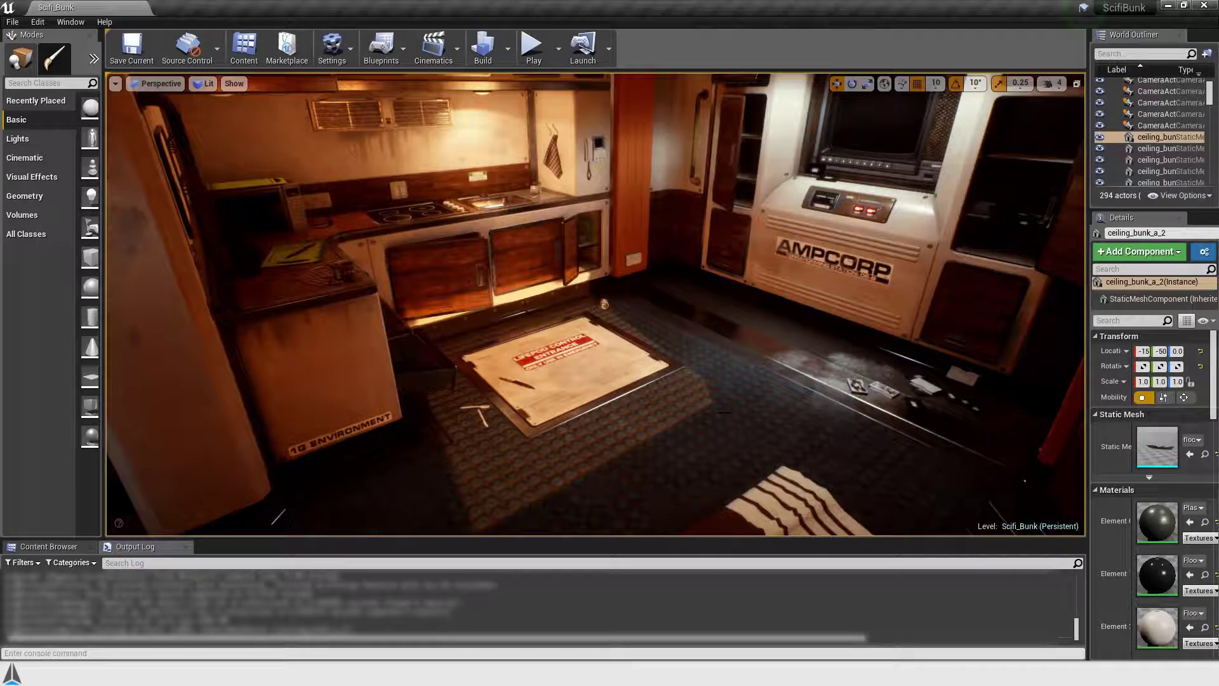
Step: In the project's GraniteBaking plugin settings, add a preset layout named AlbedoNormalMaskEmit
click(37, 21)
click(60, 201)
scroll(322, 489, down, 10)
click(248, 445)
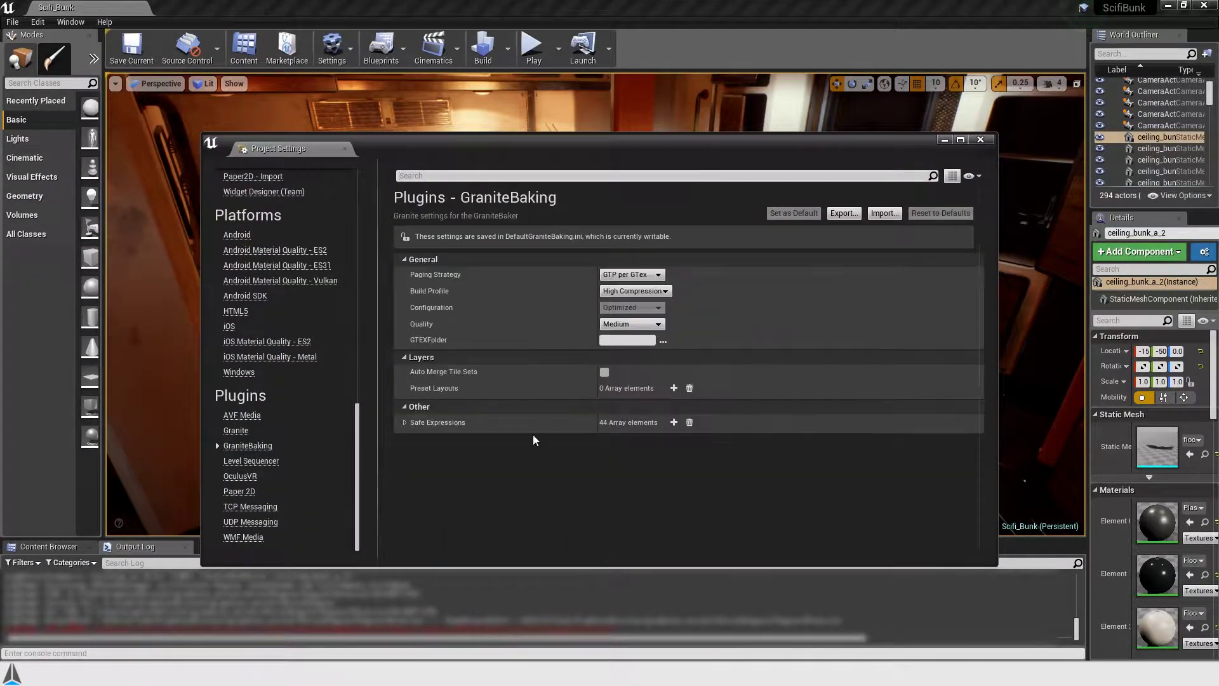
click(673, 388)
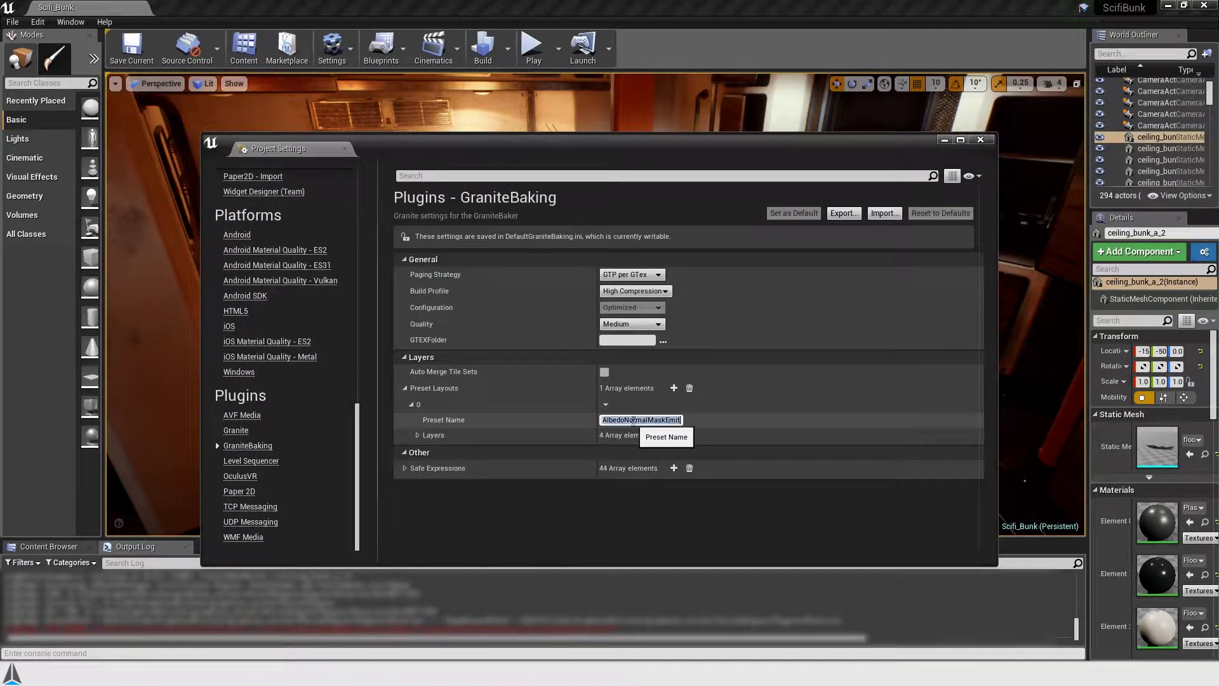
Step: Set the preset's layer 0 to Albedo with data type R8G8B8 and layer 1 to Normal with X8Y8Z0 TANGENT
click(417, 435)
click(424, 450)
click(631, 481)
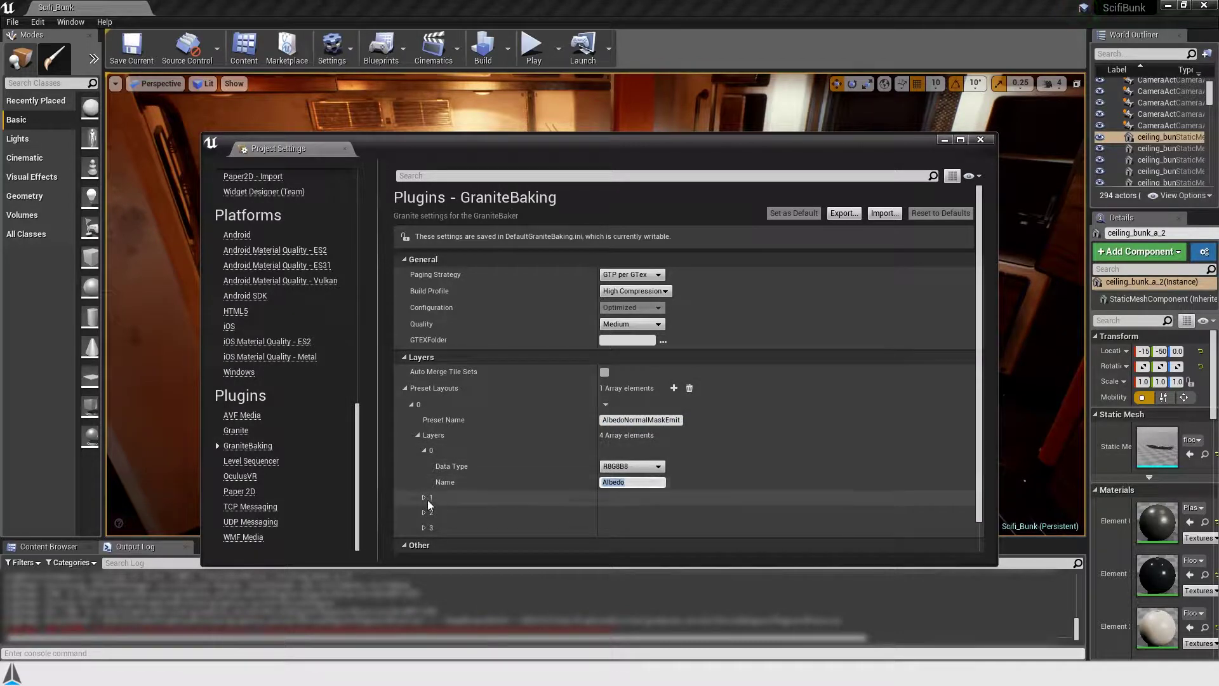
click(425, 498)
click(634, 529)
text(Alb)
click(633, 513)
click(632, 550)
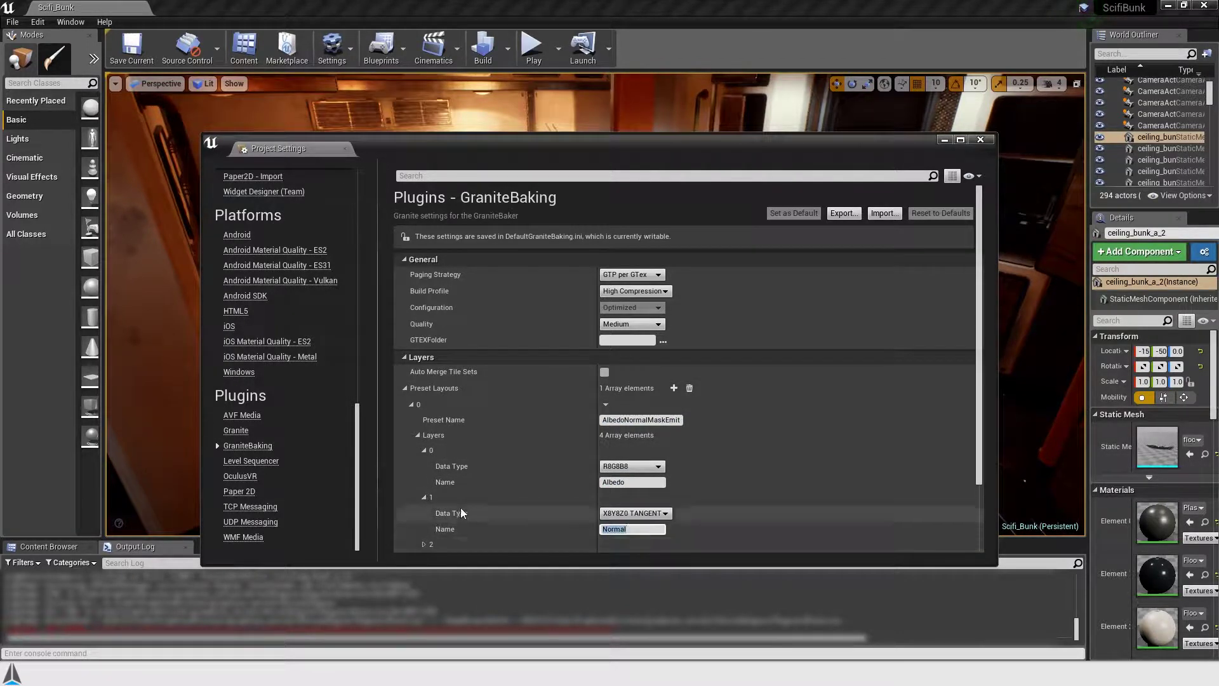
Step: Set the preset's layer 2 to Mask with data type R8G8B8 and name layer 3 Emit
click(423, 544)
scroll(444, 533, down, 3)
click(624, 500)
click(625, 511)
click(635, 515)
click(424, 530)
scroll(444, 525, down, 1)
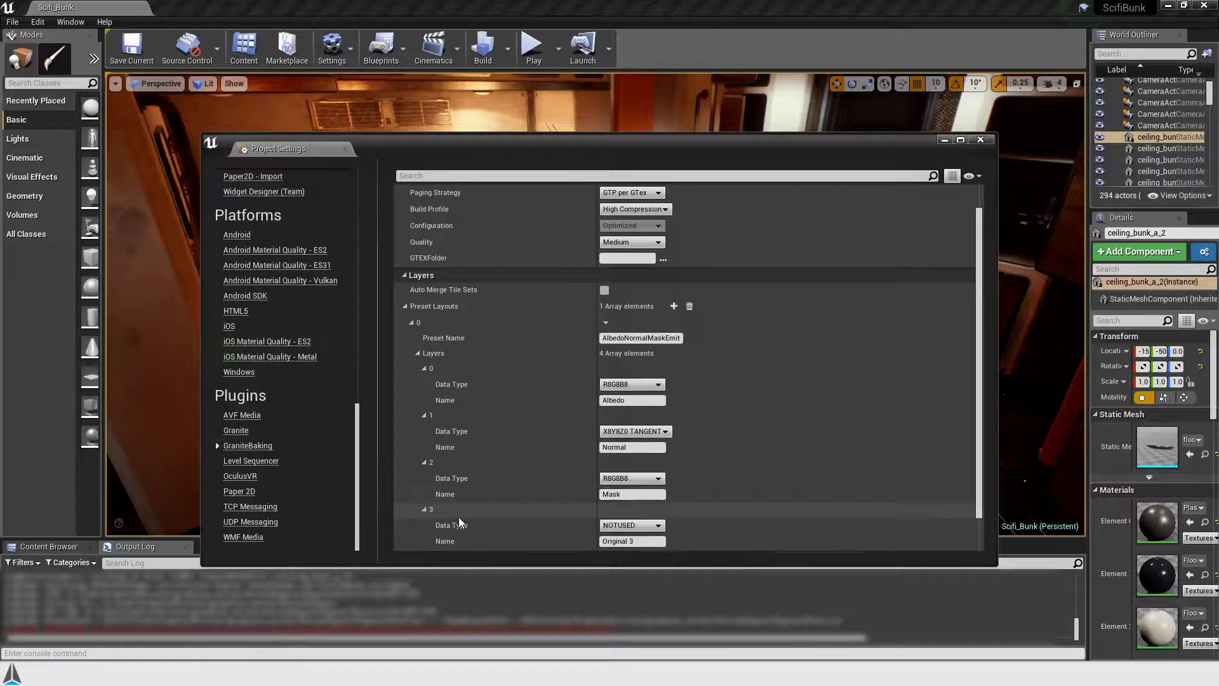
click(632, 540)
text(Emit)
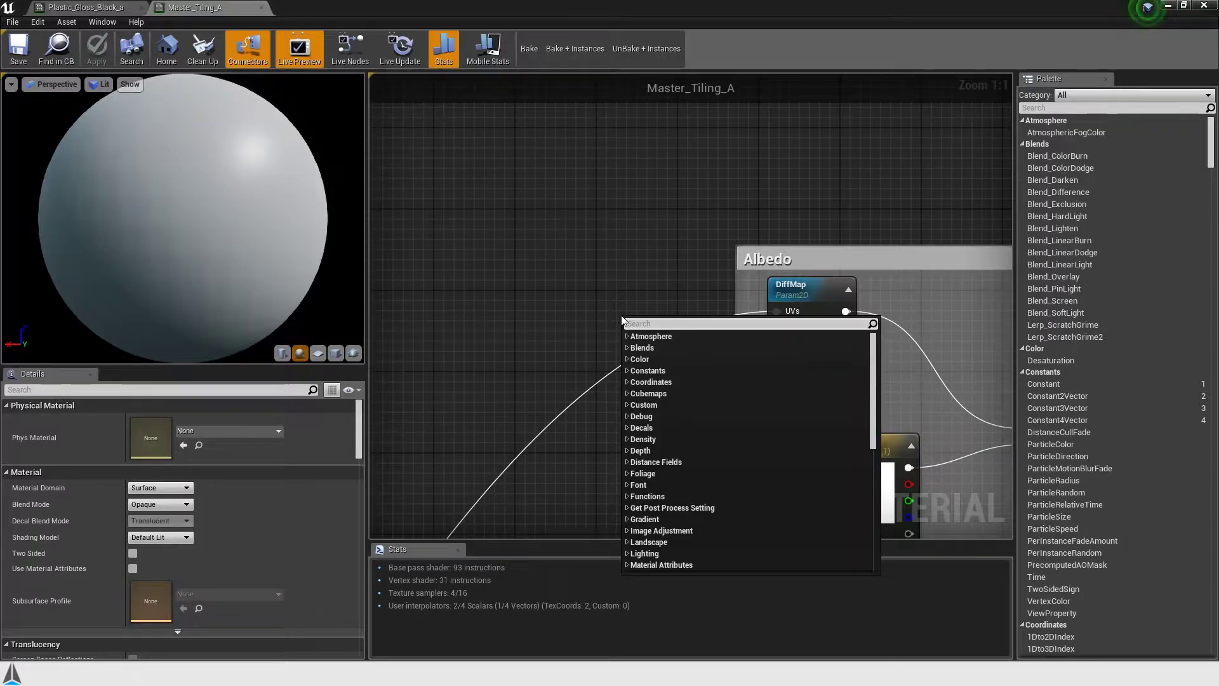
Step: In Master_Tiling_A, add a texture object parameter named DiffMap beside the Albedo group and assign it the Dev_Grey_A texture
text(TextureObj)
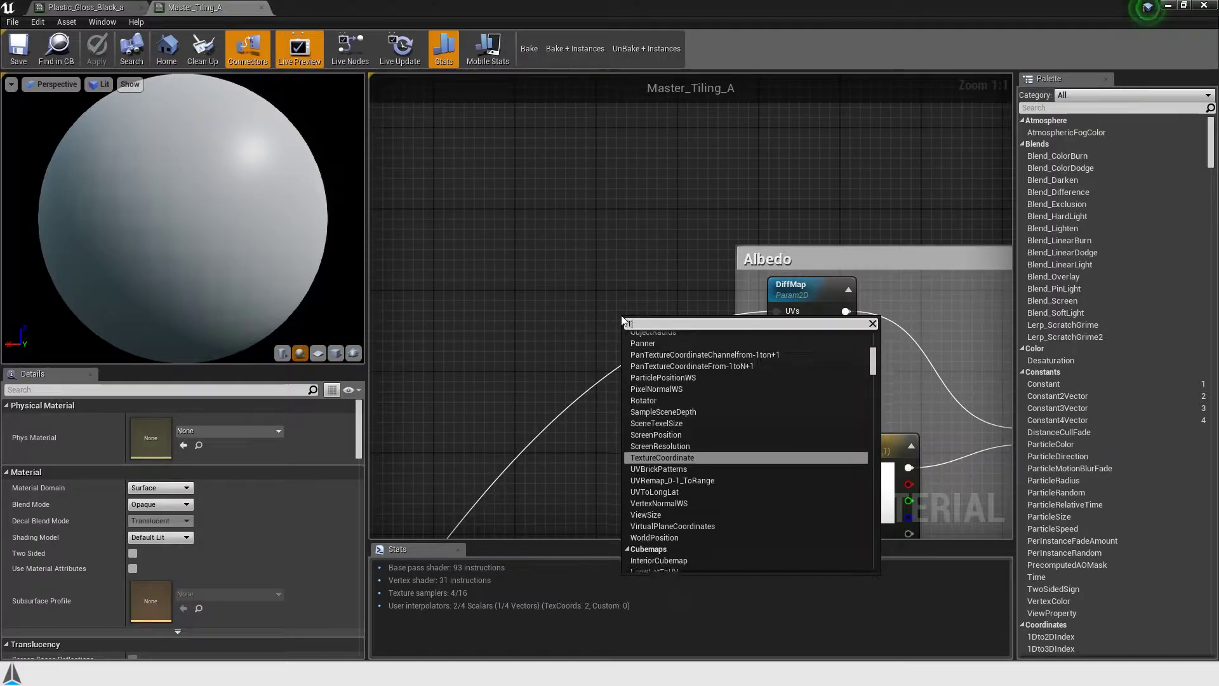
key(Down)
key(Down)
key(Return)
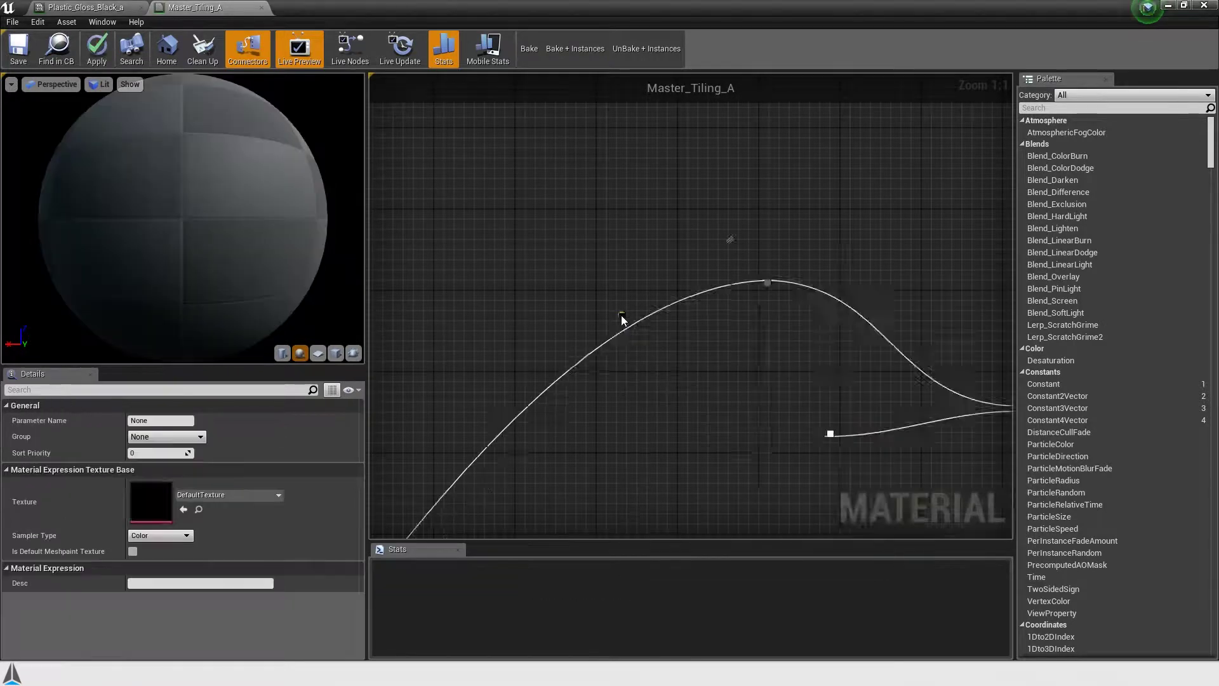
click(161, 420)
text(DiffMap)
key(Return)
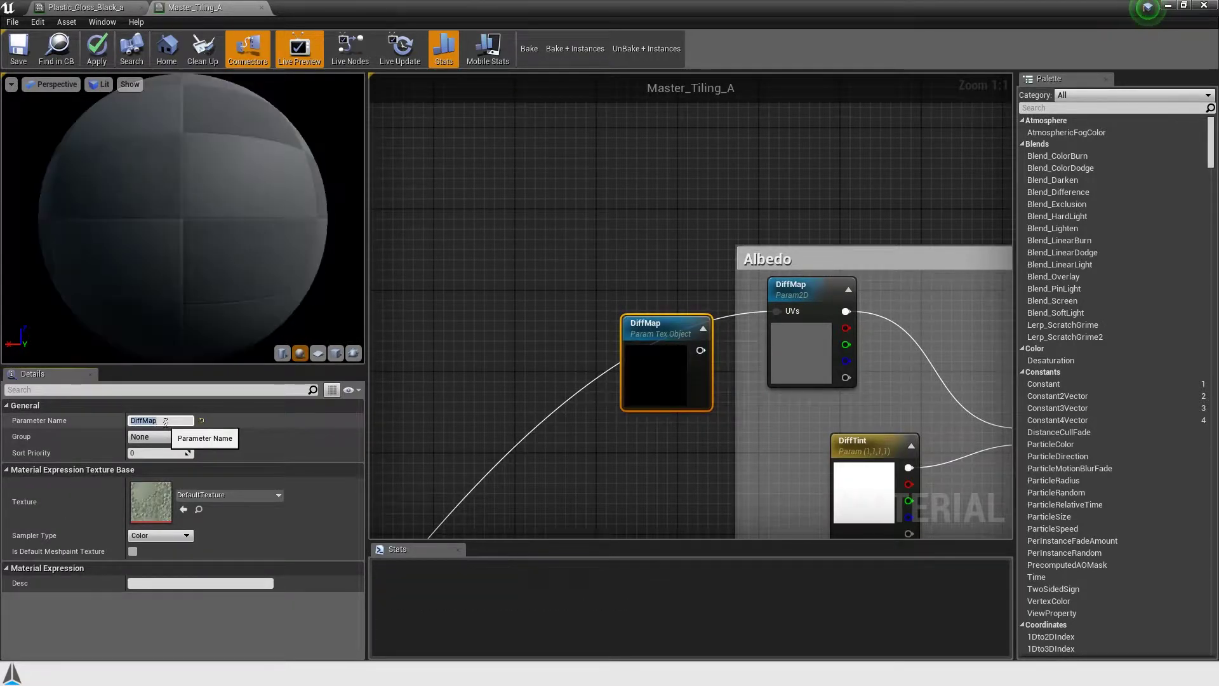
click(216, 495)
text(dev)
click(217, 337)
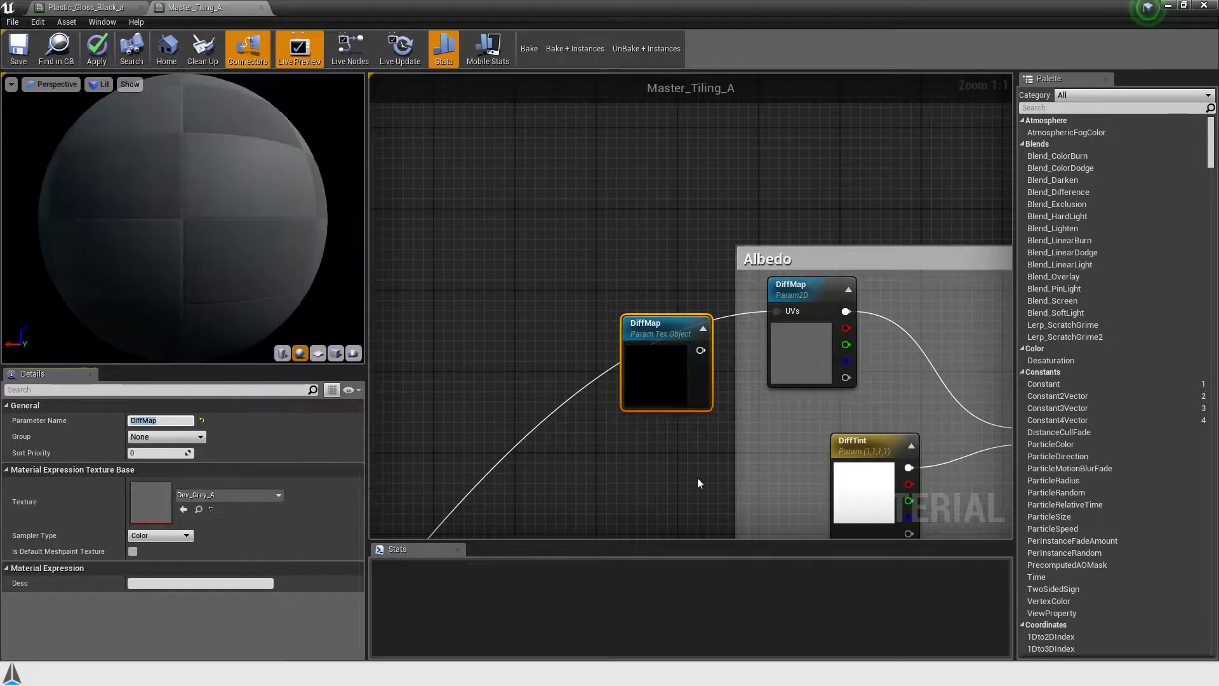
Step: Duplicate the DiffMap texture object below the original, rename the copy NormalMap and assign it the dev_normal_a texture
right_drag(662, 445, 642, 359)
key(ctrl+w)
drag(707, 436, 657, 384)
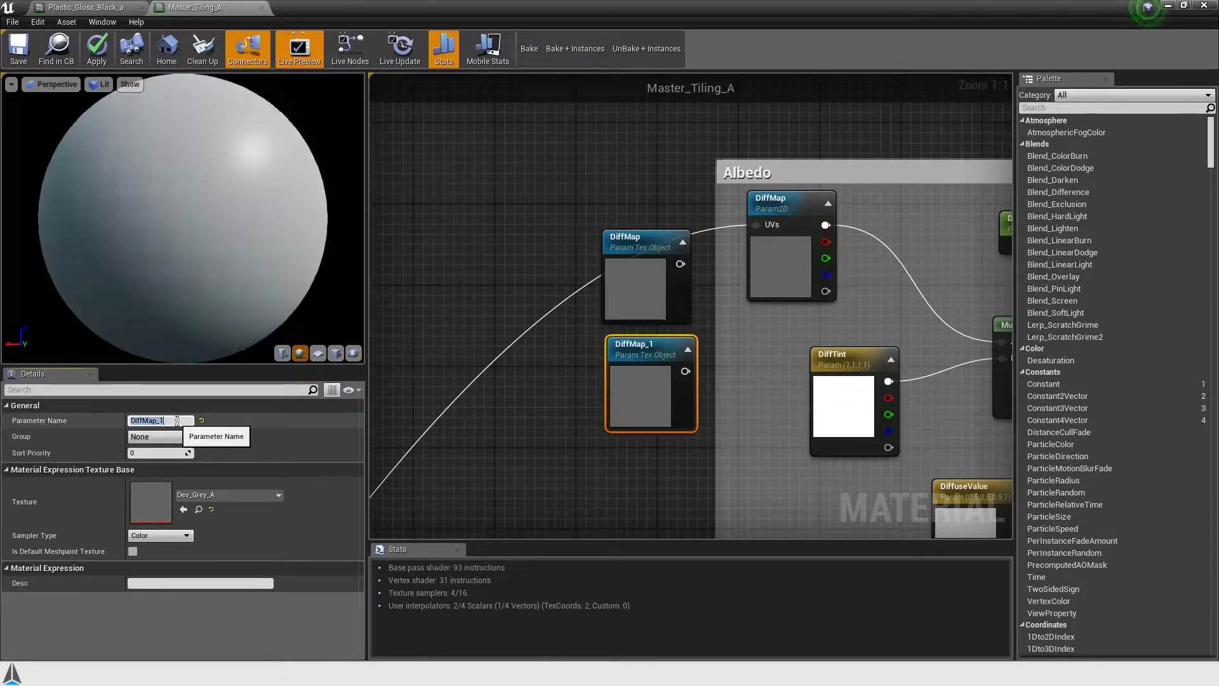
click(226, 495)
click(240, 417)
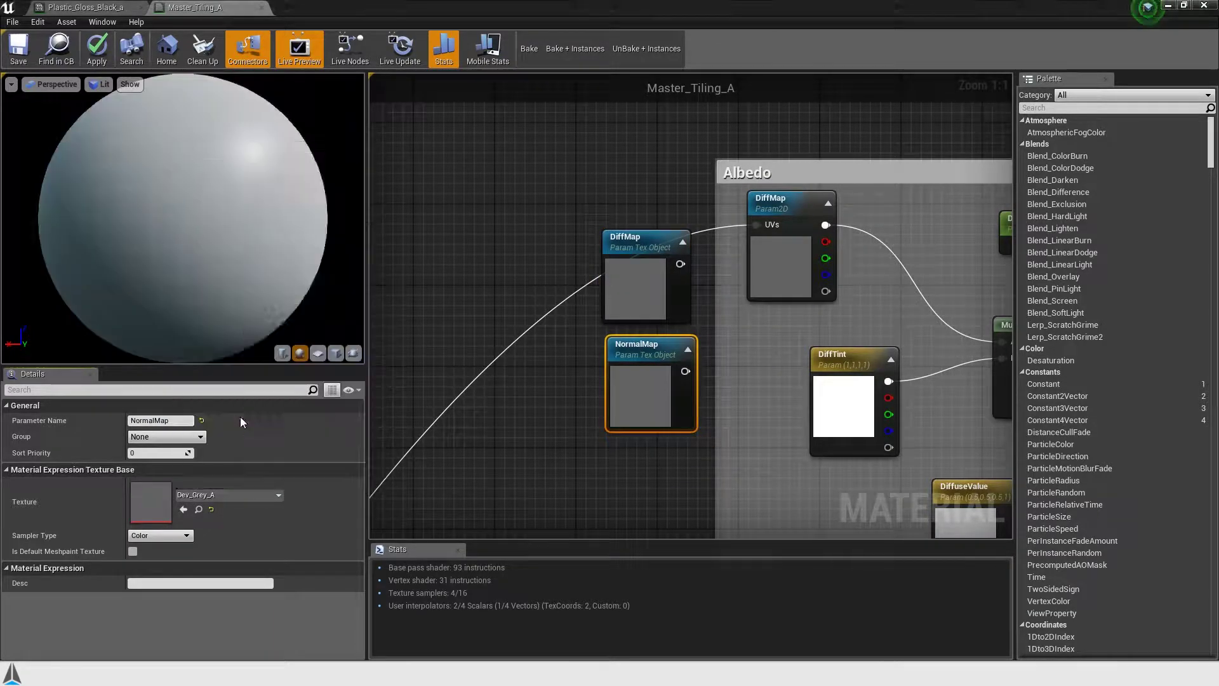
Step: Move the DiffMap and NormalMap texture objects together to the free area below the Parallax group
shift+click(639, 286)
scroll(626, 396, down, 10)
right_drag(588, 427, 685, 162)
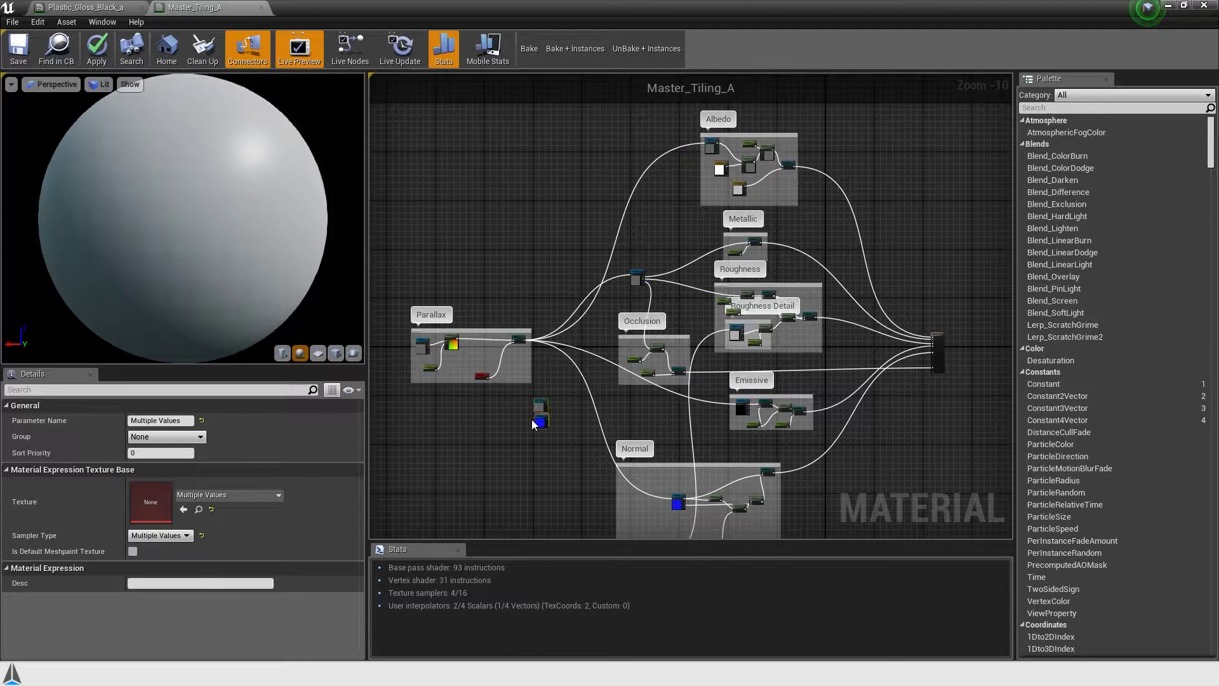
Step: Duplicate NormalMap as MaskMap with the Dev_Grey_A texture, and duplicate MaskMap as EmissiveMap, stacking the copies below
scroll(540, 410, up, 8)
scroll(527, 436, down, 1)
click(528, 438)
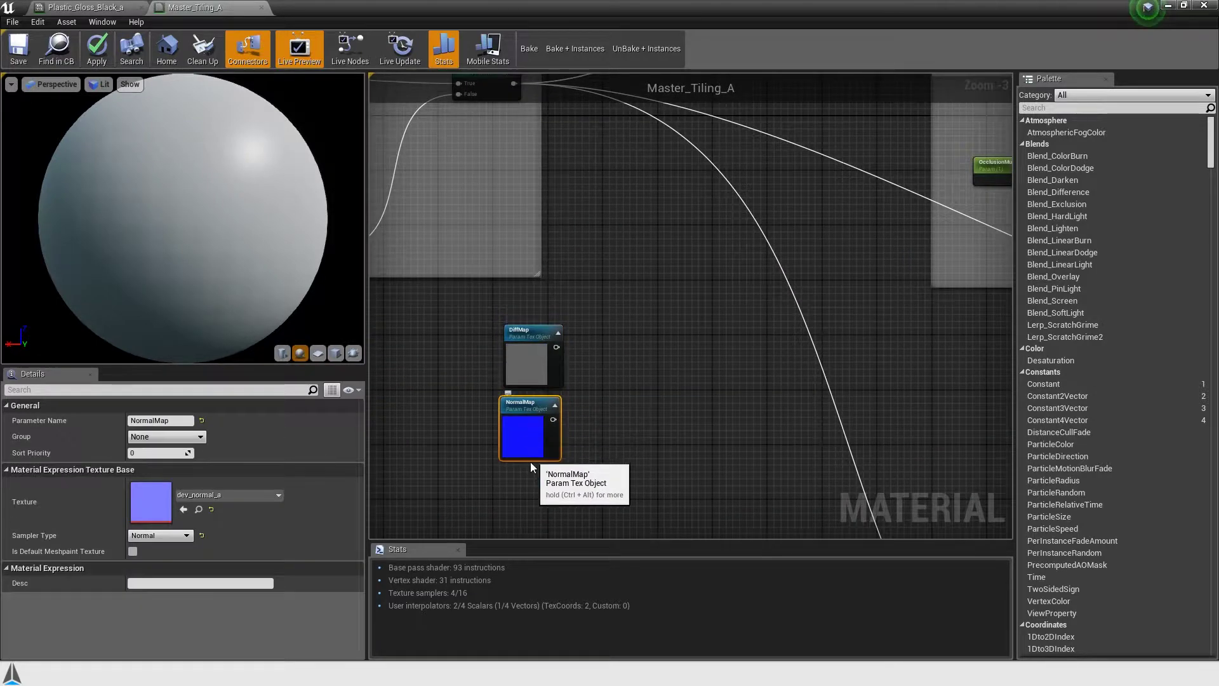
key(ctrl+w)
click(226, 494)
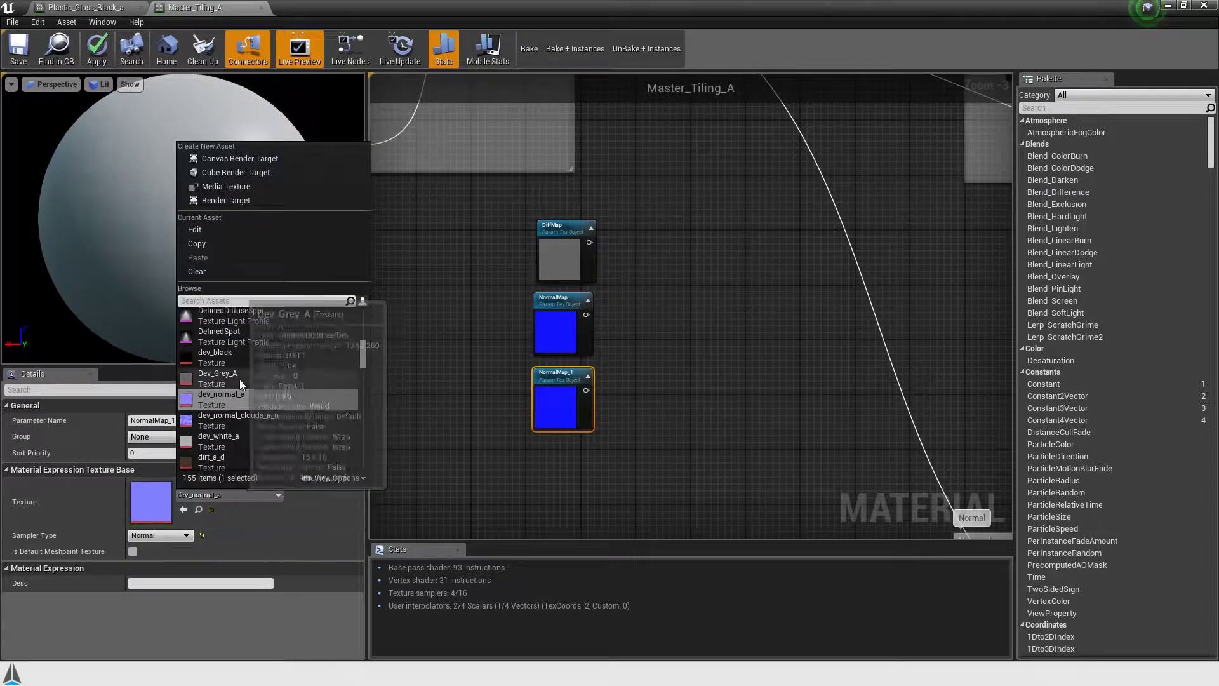
click(242, 381)
click(179, 420)
text(MaskMap)
key(Return)
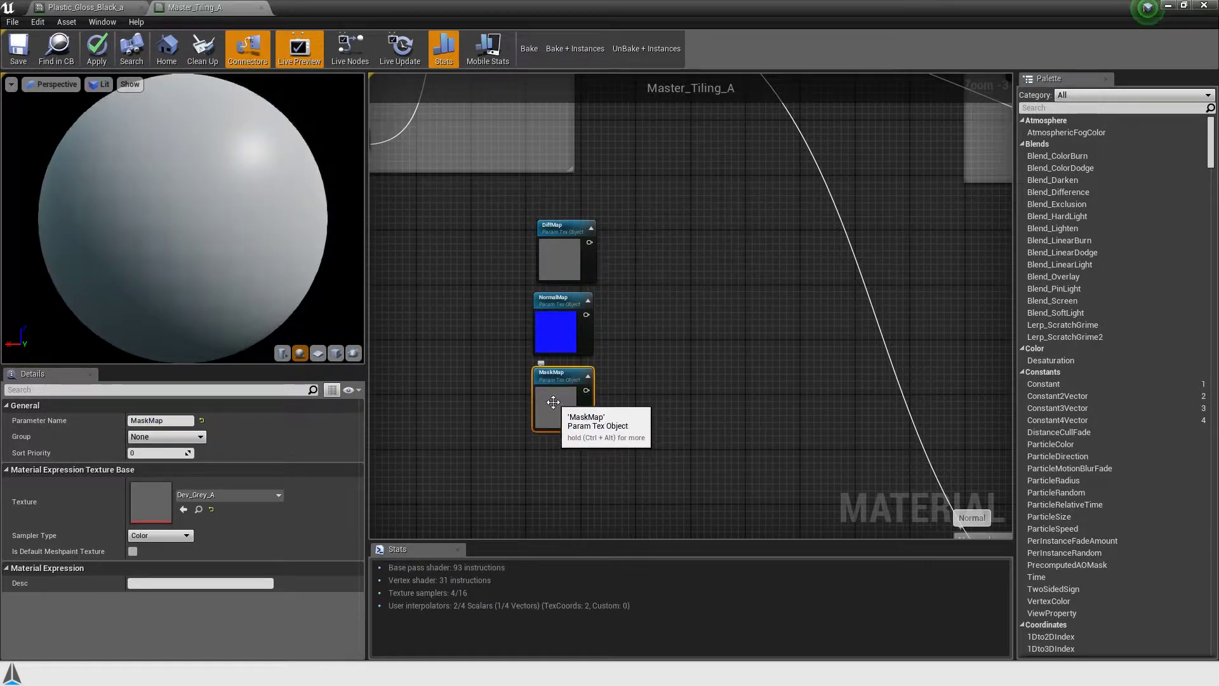
key(ctrl+w)
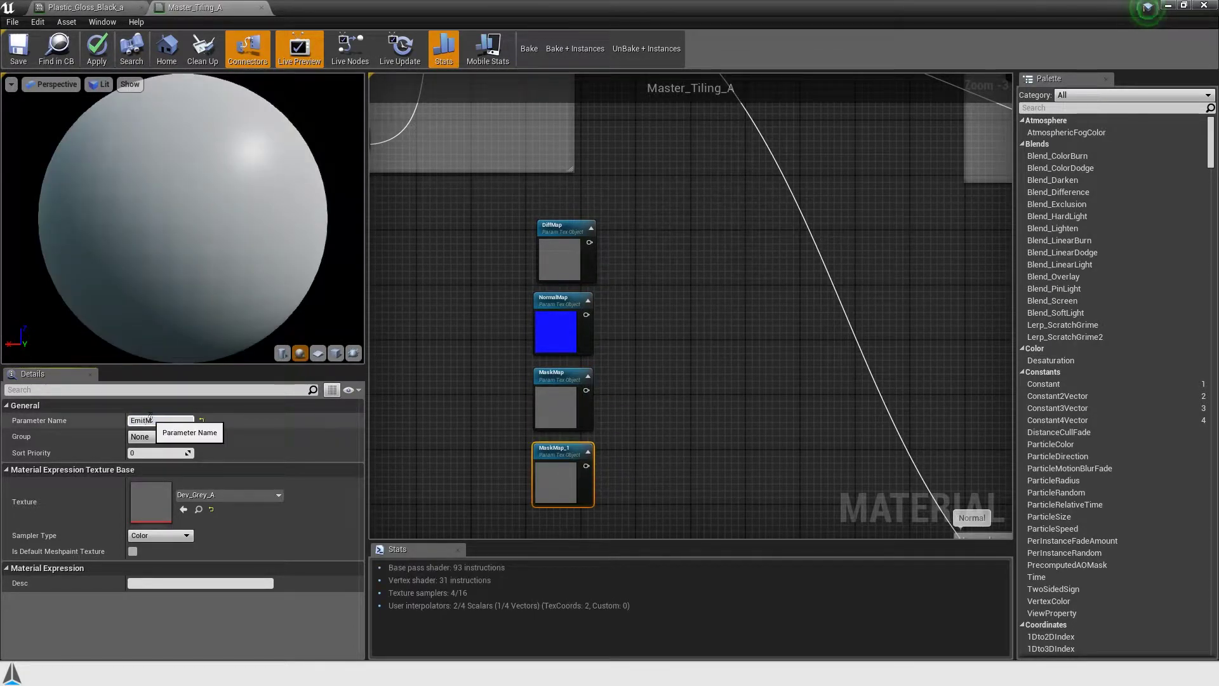
key(Return)
Step: Add a Granite Stream Textures node beside the texture objects and connect the UseParallax switch output to its UVs
scroll(683, 341, down, 2)
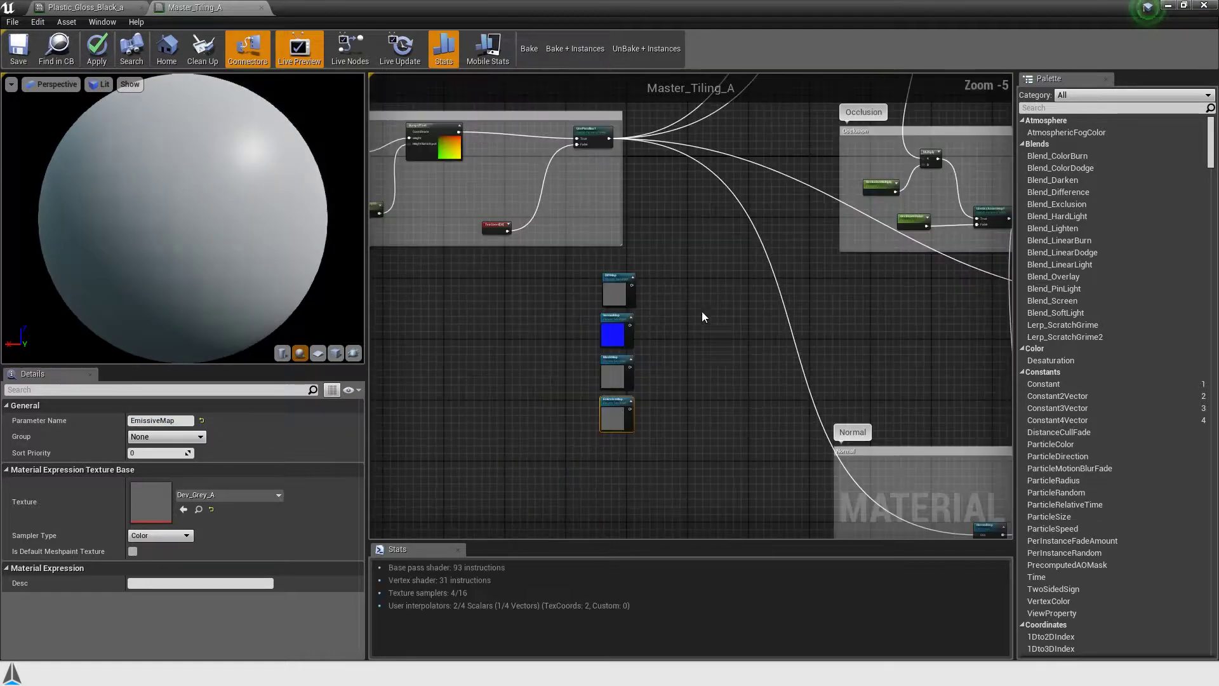
right_click(680, 314)
text(granite)
key(Return)
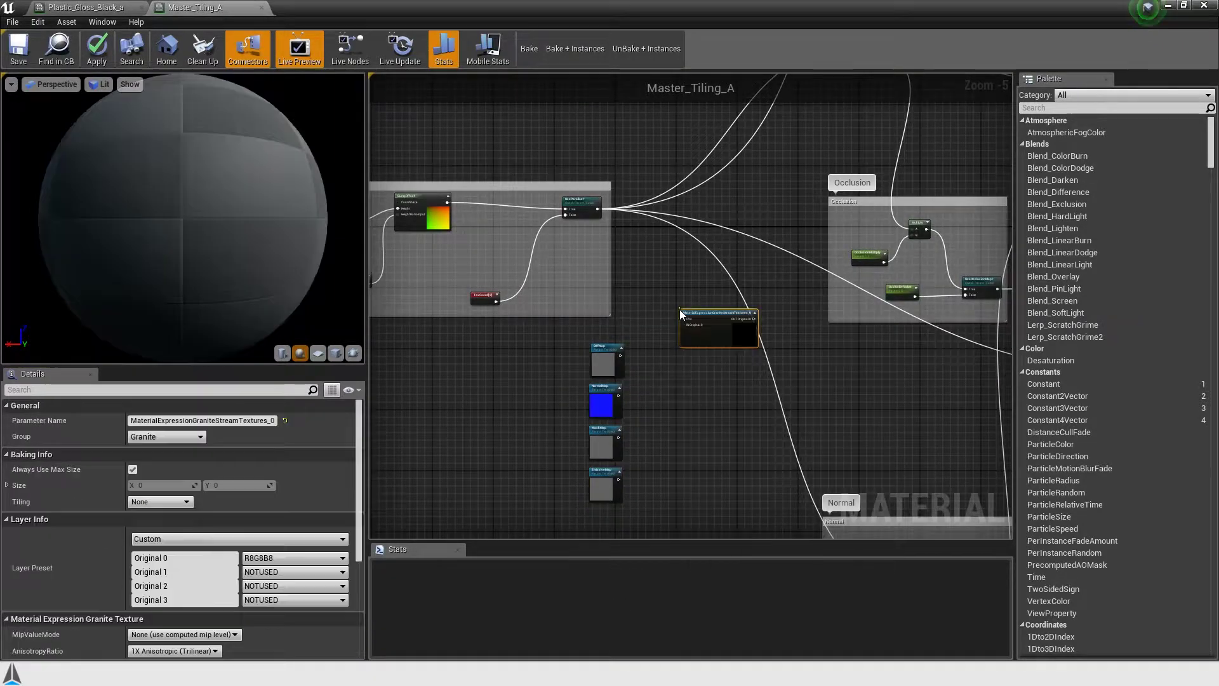
scroll(684, 396, up, 1)
right_drag(684, 396, 679, 459)
drag(566, 214, 679, 359)
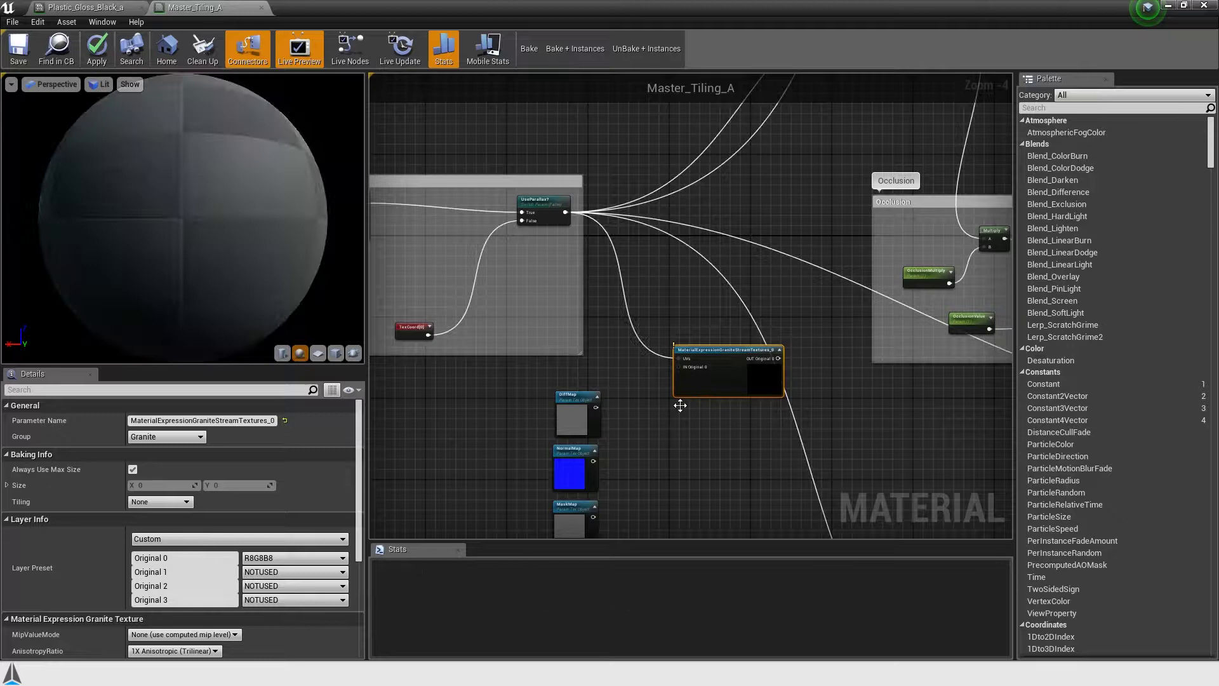
Step: Set the Granite node's layer preset to AlbedoNormalMaskEmit and its tiling to Repeat
scroll(683, 362, up, 2)
click(244, 538)
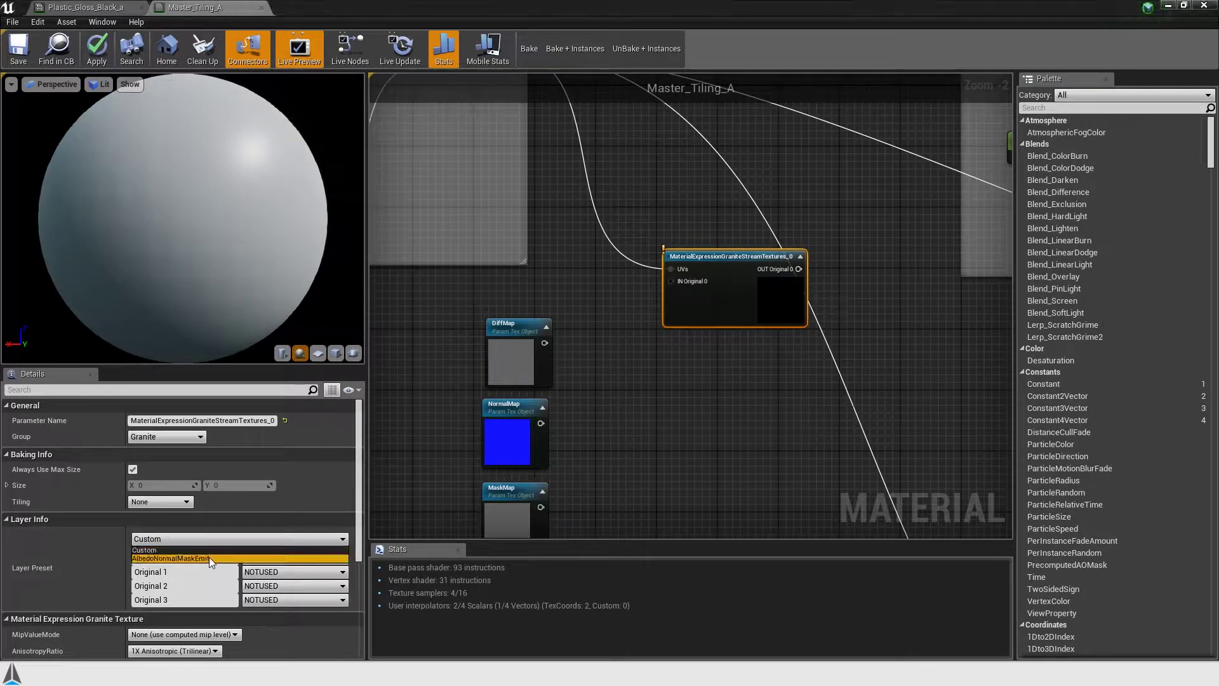
click(209, 558)
click(149, 527)
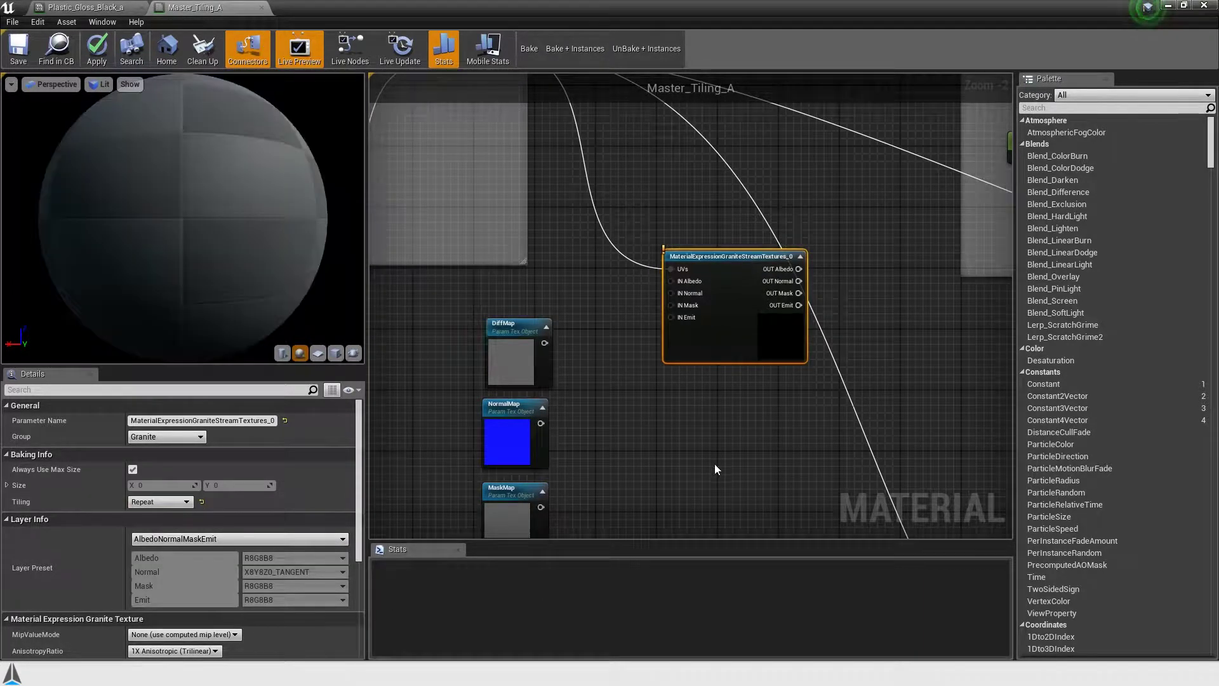
Step: Connect DiffMap, NormalMap, MaskMap and EmissiveMap to the Granite node's IN Albedo, IN Normal, IN Mask and IN Emit
right_drag(714, 463, 746, 419)
drag(575, 299, 720, 238)
drag(572, 379, 717, 248)
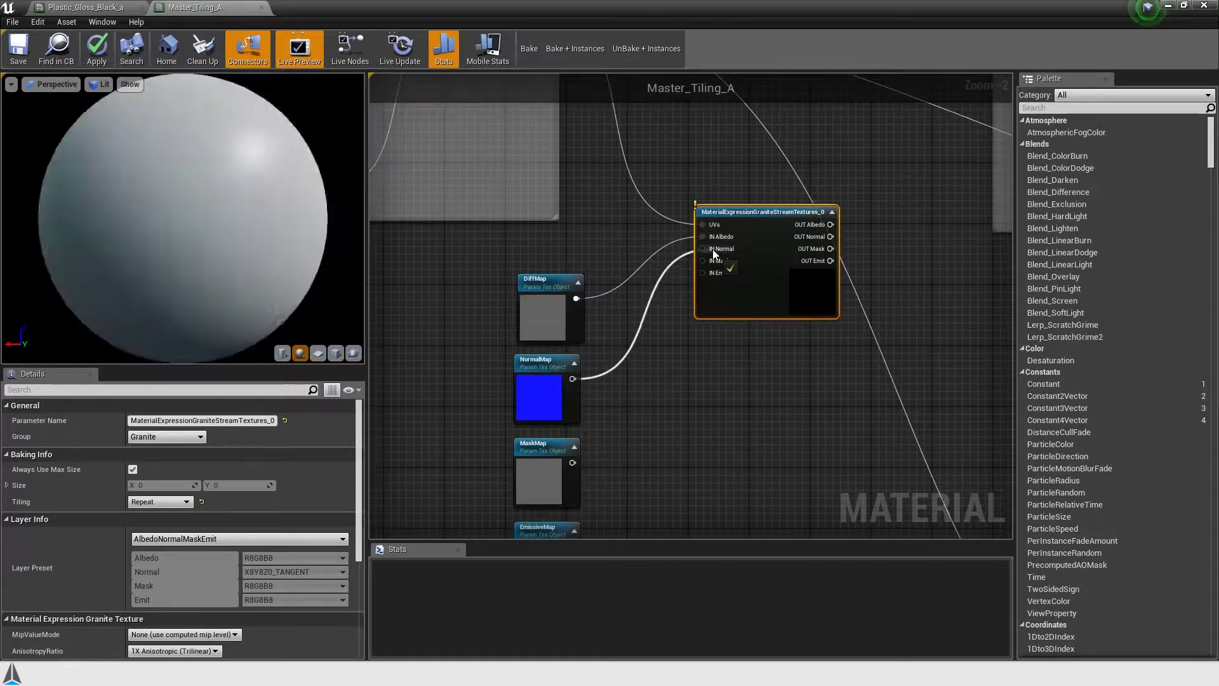
right_drag(635, 470, 636, 373)
drag(573, 365, 706, 164)
drag(573, 449, 712, 177)
Step: Connect the Granite node's OUT Albedo to the Multiply in the Albedo group and delete the old DiffMap sample
scroll(713, 178, down, 3)
right_drag(713, 178, 669, 316)
scroll(768, 223, up, 2)
right_drag(767, 223, 656, 299)
drag(591, 421, 854, 359)
click(711, 318)
key(Delete)
Step: Connect the Granite node's OUT Emit to the True input of the UseEmissiveMap switch and delete the old emissive sample
right_drag(587, 356, 661, 201)
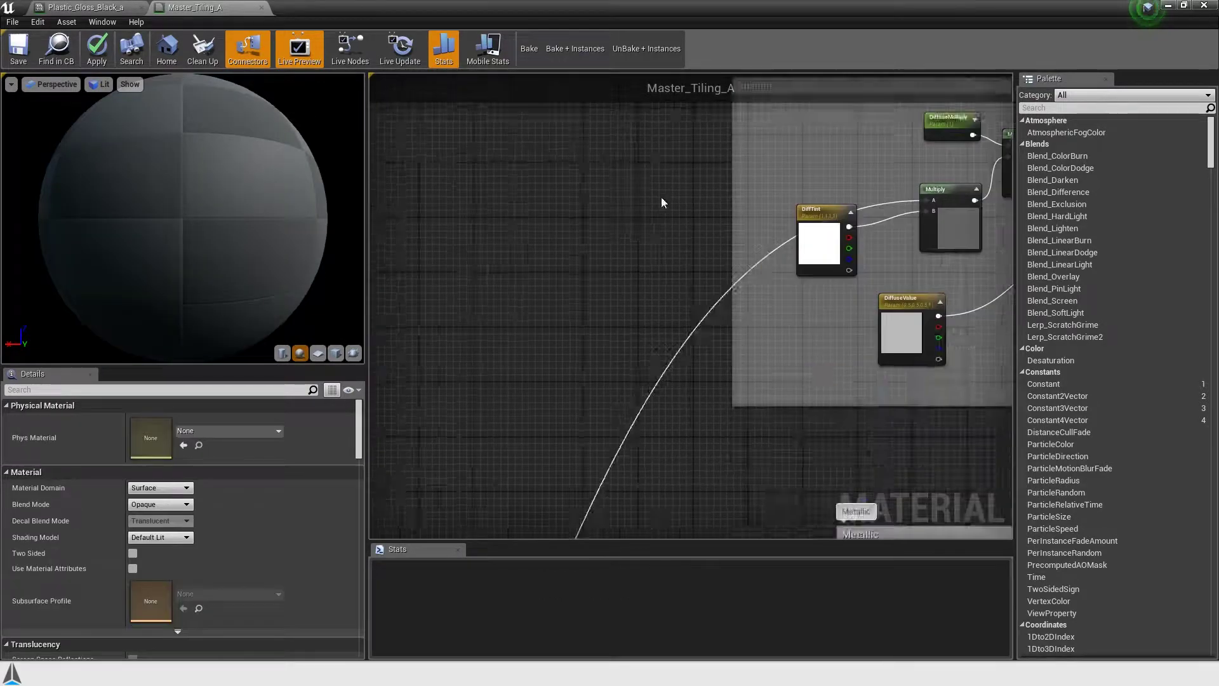
scroll(661, 201, down, 2)
right_drag(539, 482, 609, 335)
right_drag(543, 407, 582, 234)
scroll(583, 235, up, 3)
drag(590, 226, 630, 292)
right_drag(634, 359, 729, 382)
click(734, 360)
key(Delete)
Step: Route OUT Normal through a reroute node to the Normal group's RG mask and the UseDetailNormal switch's False input
right_drag(468, 416, 702, 394)
scroll(702, 394, down, 2)
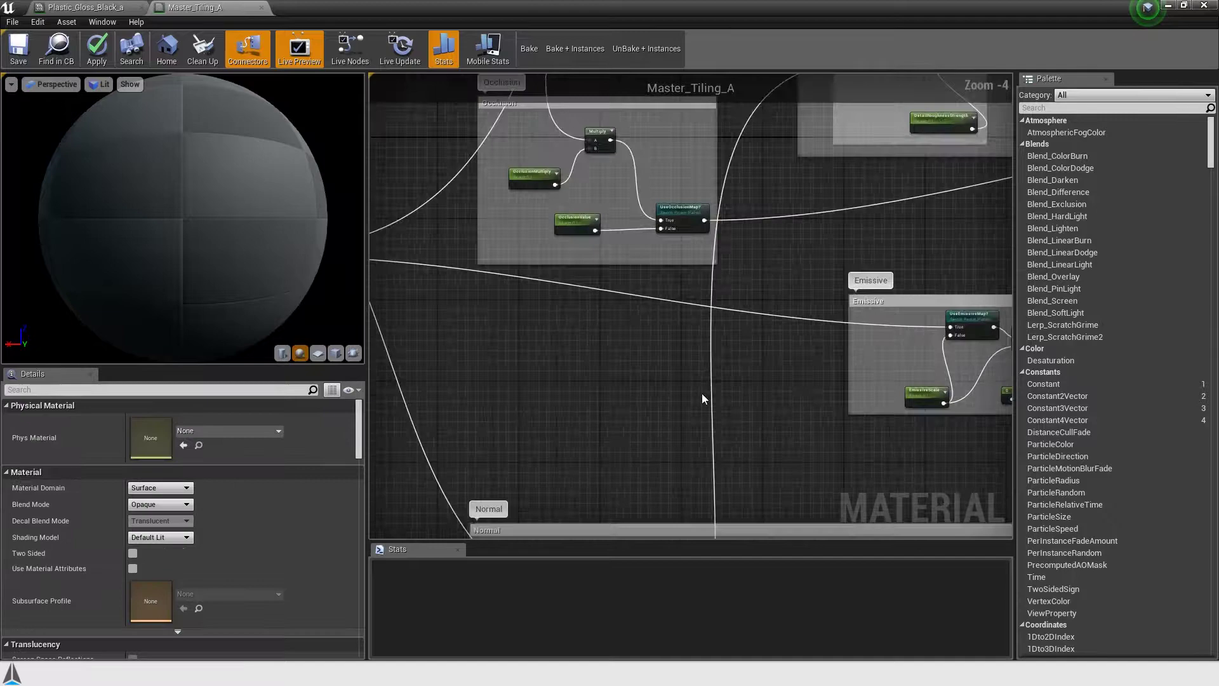
scroll(691, 421, up, 1)
right_drag(457, 372, 698, 361)
drag(581, 234, 873, 407)
double_click(699, 340)
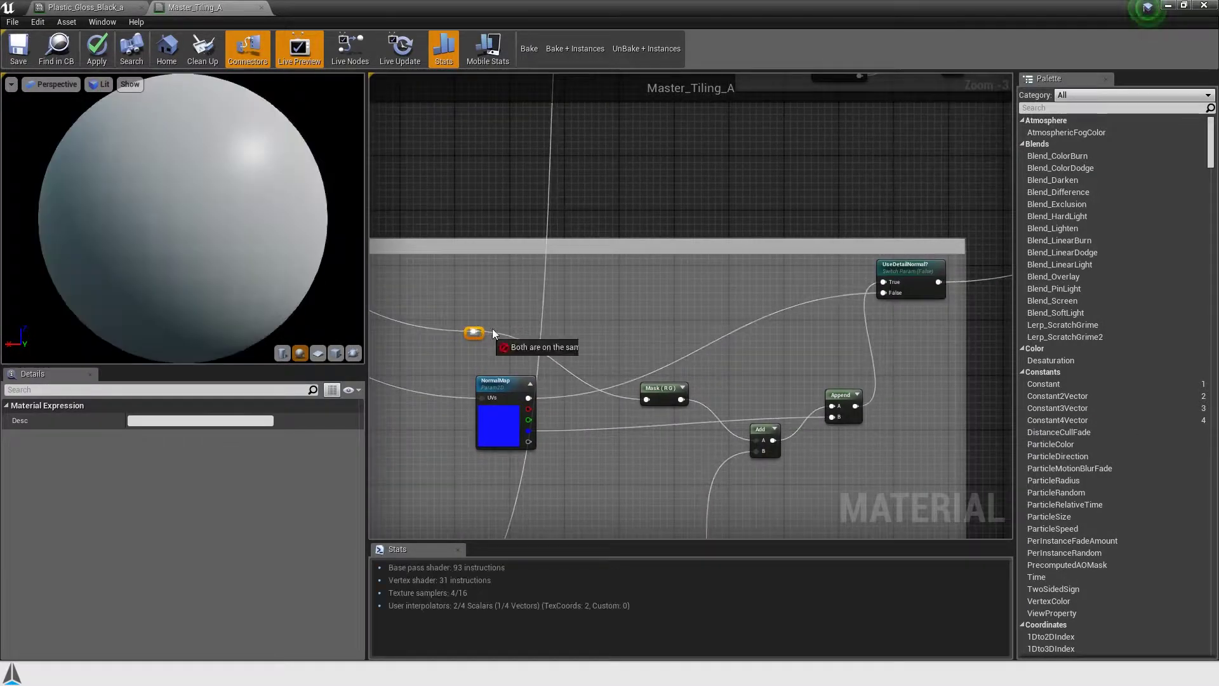
drag(475, 331, 888, 291)
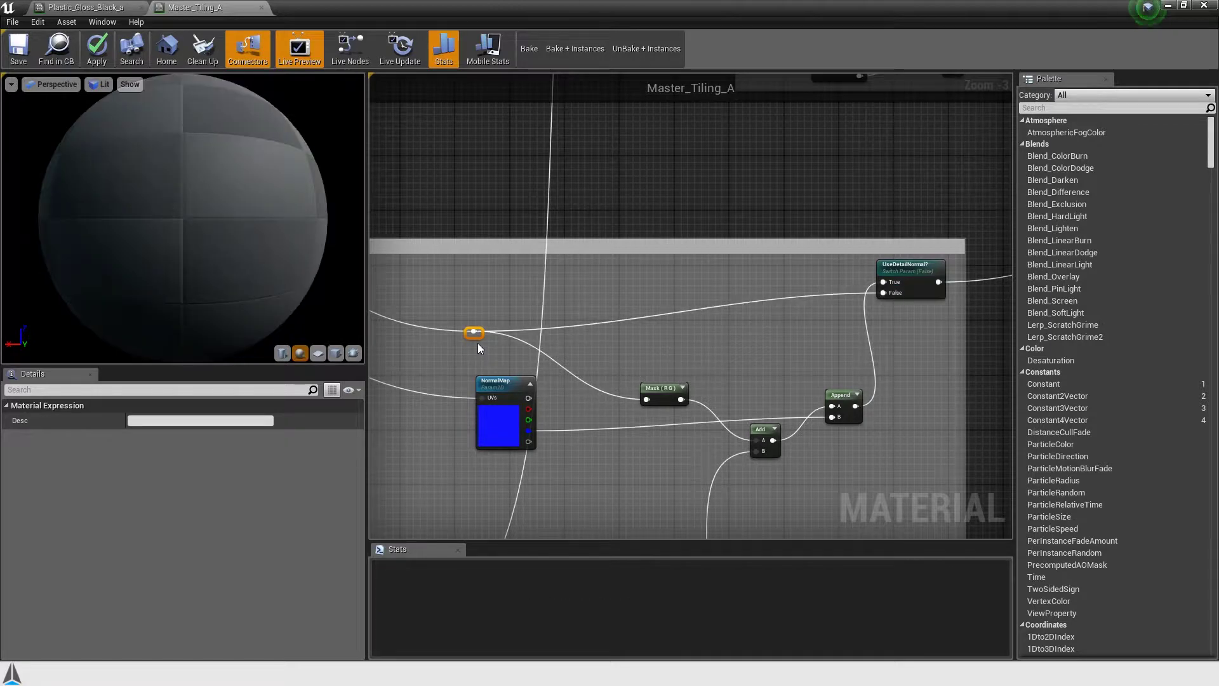
Step: Add a blue-only Component Mask between the normal reroute and Append's B input, and delete the old NormalMap sample
right_click(597, 410)
text(compone)
key(Return)
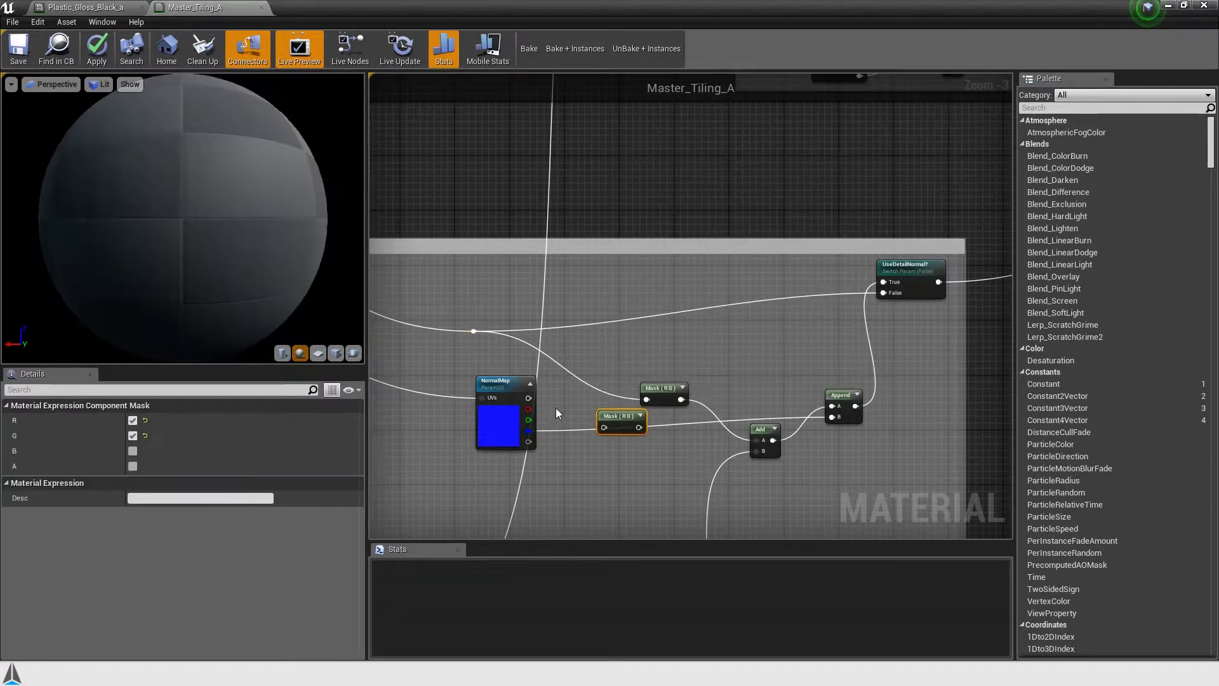
click(132, 436)
click(132, 420)
click(133, 451)
drag(473, 332, 832, 417)
click(505, 422)
key(Delete)
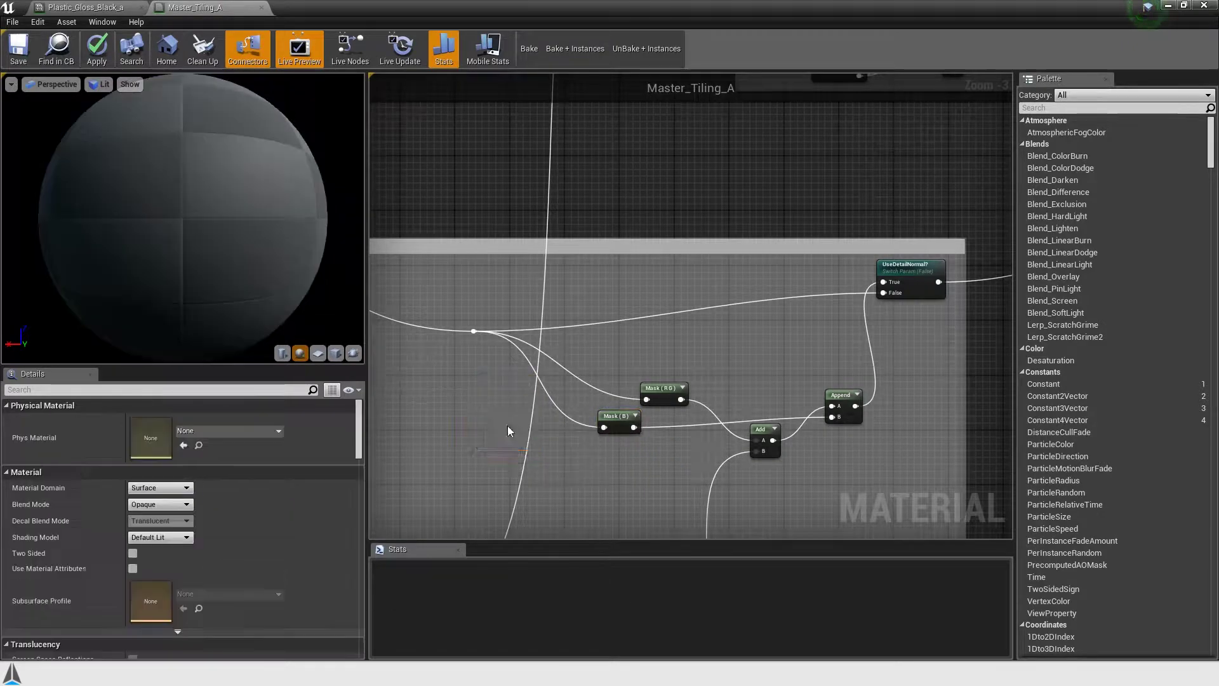
Step: Add a BreakOutFloat3Components node fed by the Granite node's OUT Mask and place it near the old MaskMap sample
scroll(509, 430, down, 6)
right_drag(508, 430, 747, 491)
scroll(678, 255, up, 5)
right_drag(677, 255, 618, 353)
right_click(599, 316)
text(break)
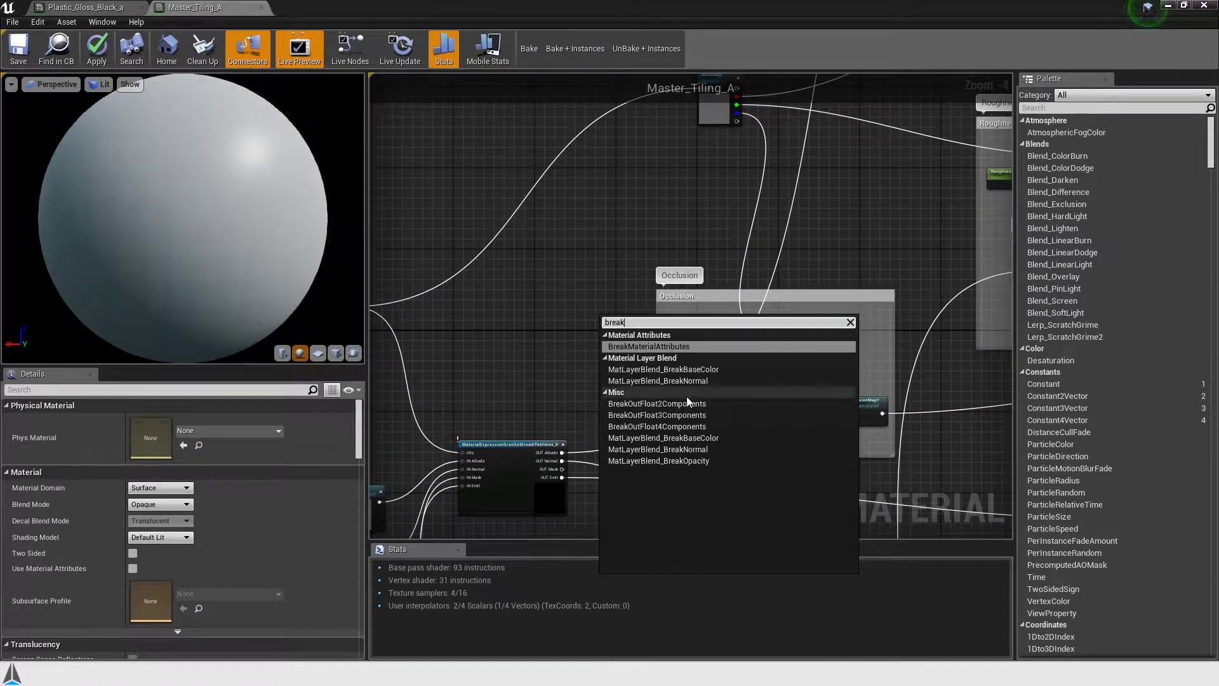
click(690, 415)
drag(562, 468, 604, 328)
drag(618, 324, 641, 146)
Step: Connect the BreakOutFloat3Components outputs to the Occlusion, Roughness and Metallic groups and delete the old MaskMap sample
scroll(729, 186, up, 1)
right_drag(729, 186, 527, 275)
drag(470, 242, 575, 466)
right_drag(626, 381, 563, 467)
drag(396, 304, 437, 304)
right_drag(594, 293, 537, 352)
scroll(538, 352, down, 1)
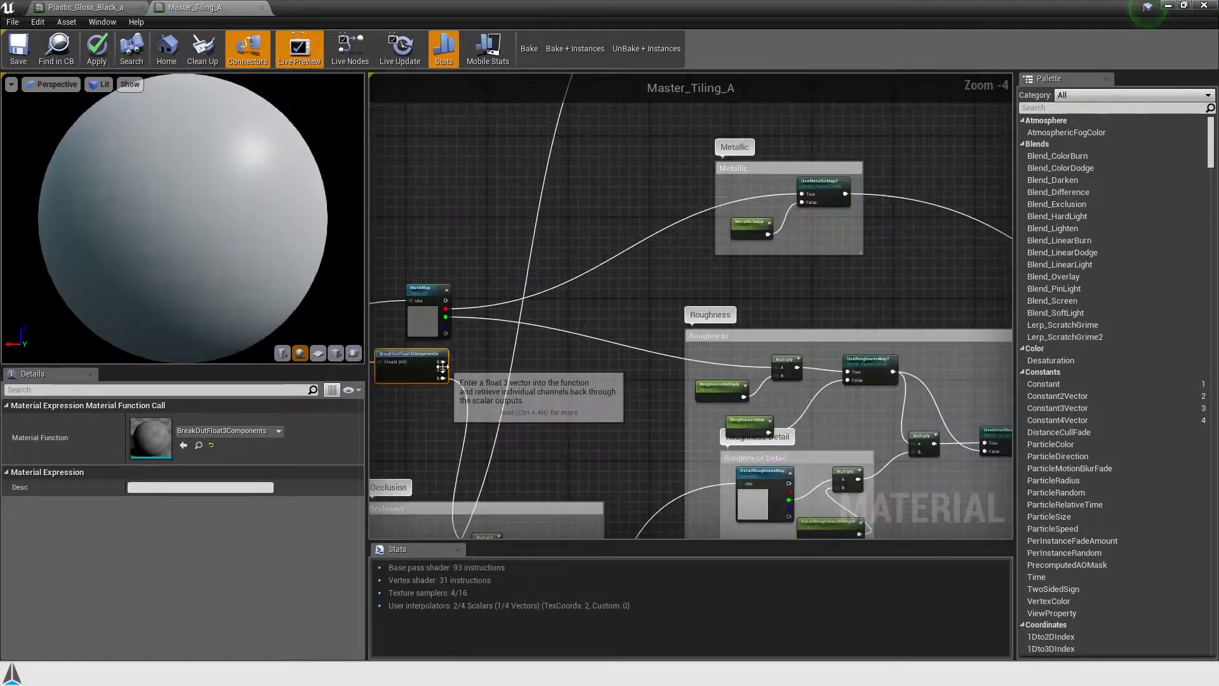
drag(443, 370, 808, 196)
click(430, 308)
key(Delete)
Step: Bake the Master_Tiling_A material together with its instances
right_drag(432, 381, 826, 127)
right_drag(591, 350, 673, 233)
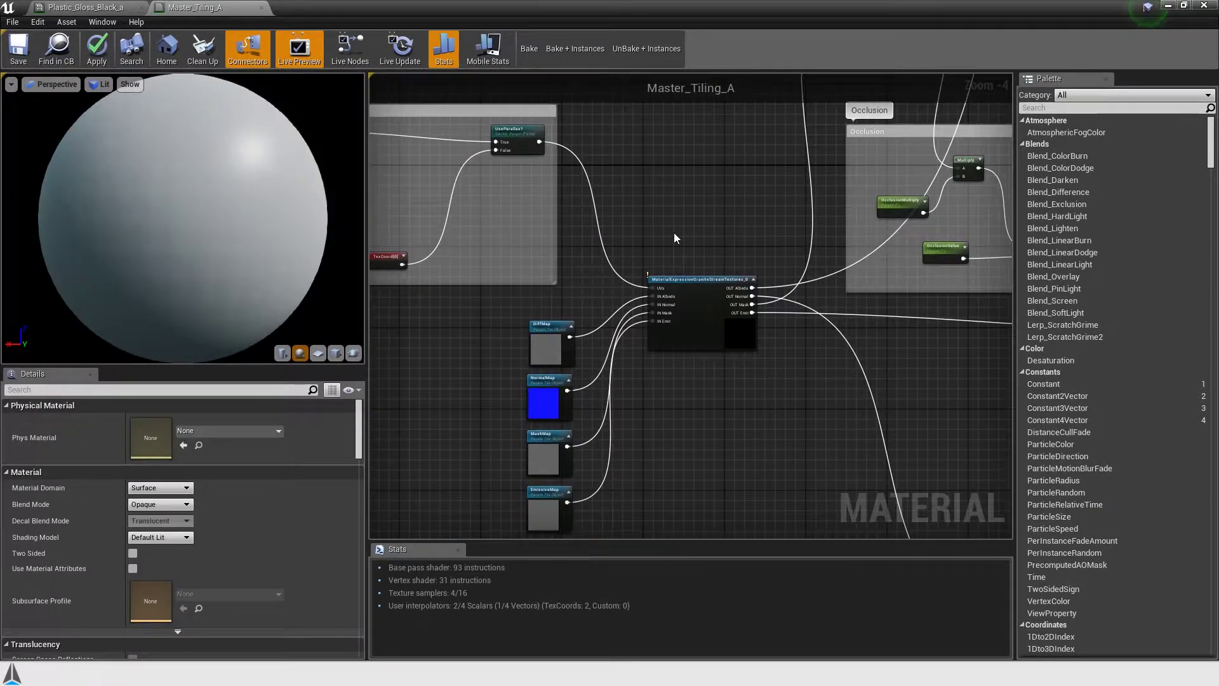
click(581, 52)
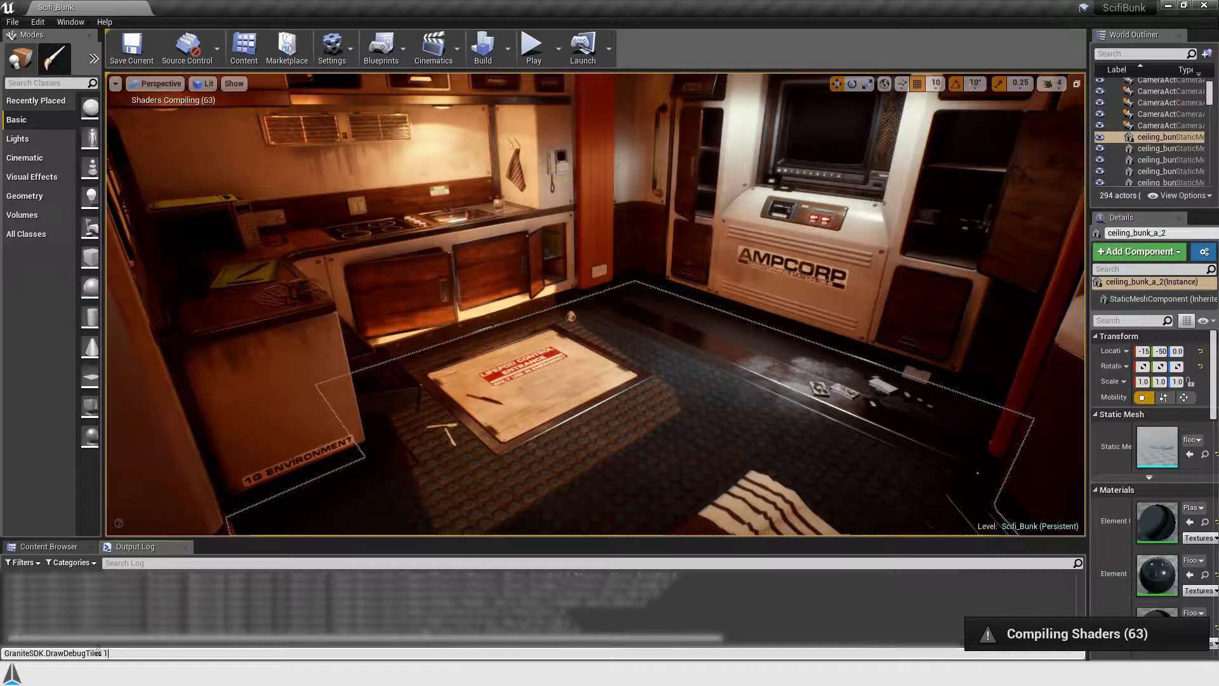
Step: Run the console command GraniteSDK.DrawDebugTiles 1 and look around the Scifi_Bunk scene with the debug tiles
key(Return)
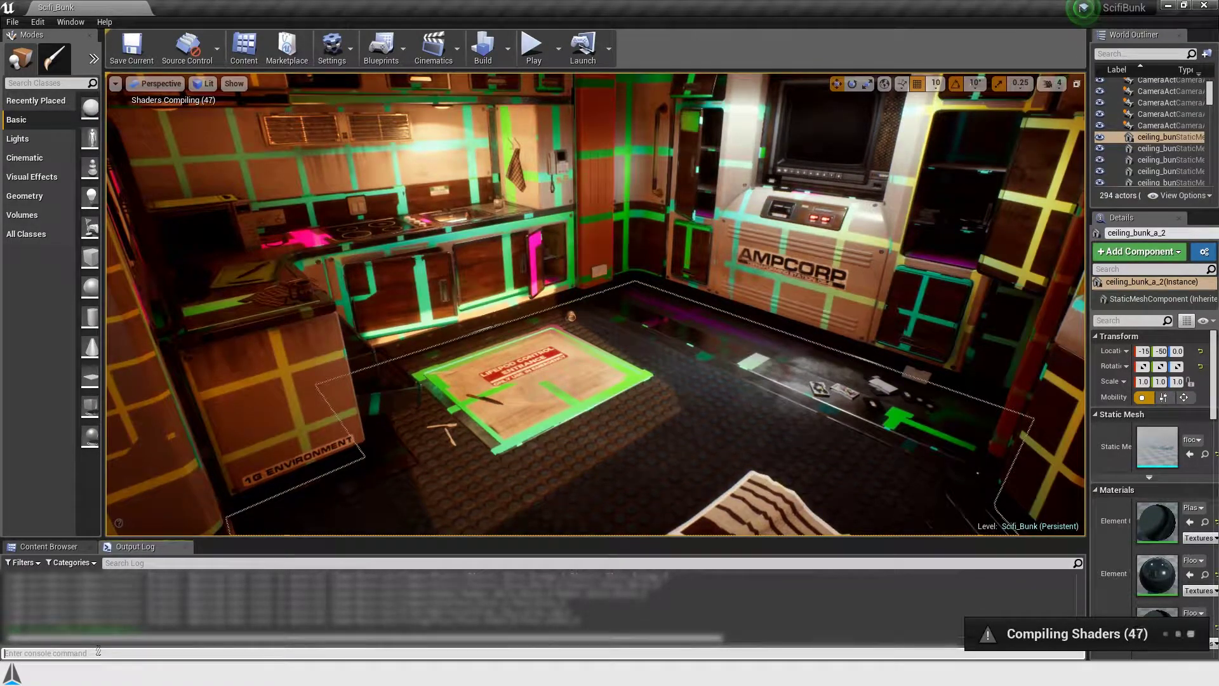
right_drag(595, 304, 406, 304)
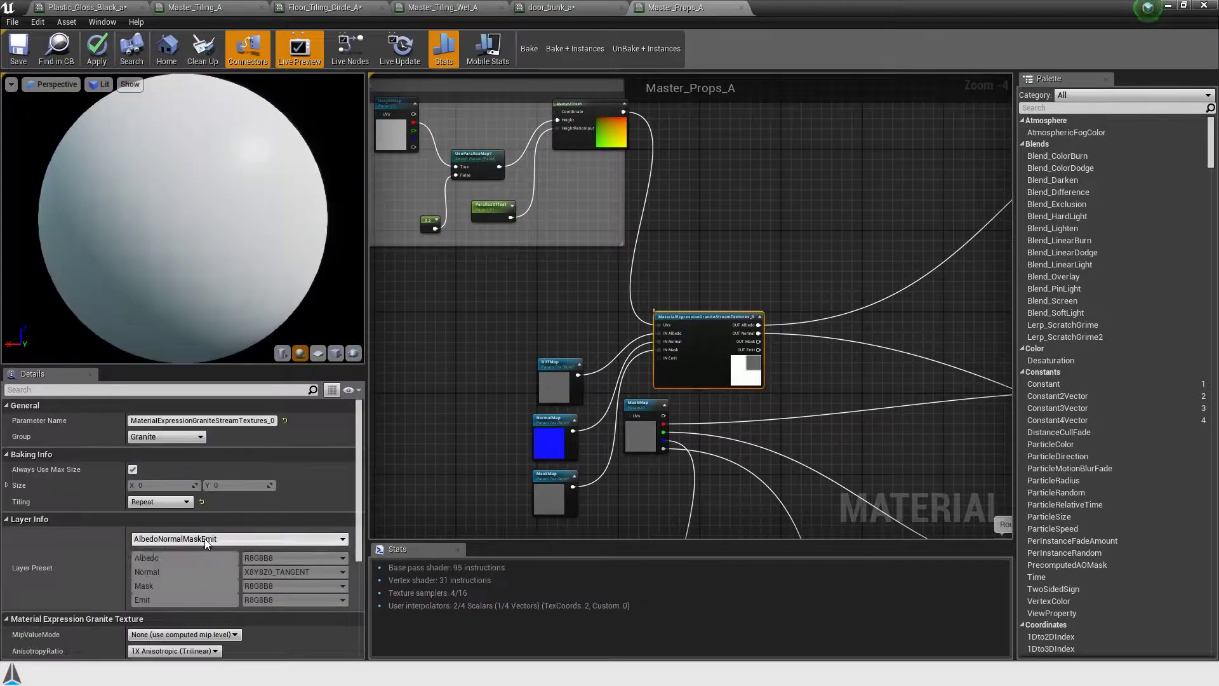
Step: Customize the Granite node's layers in Master_Props_A, with Mask set to R8G8B8A8 and Emit to NOTUSED
click(294, 586)
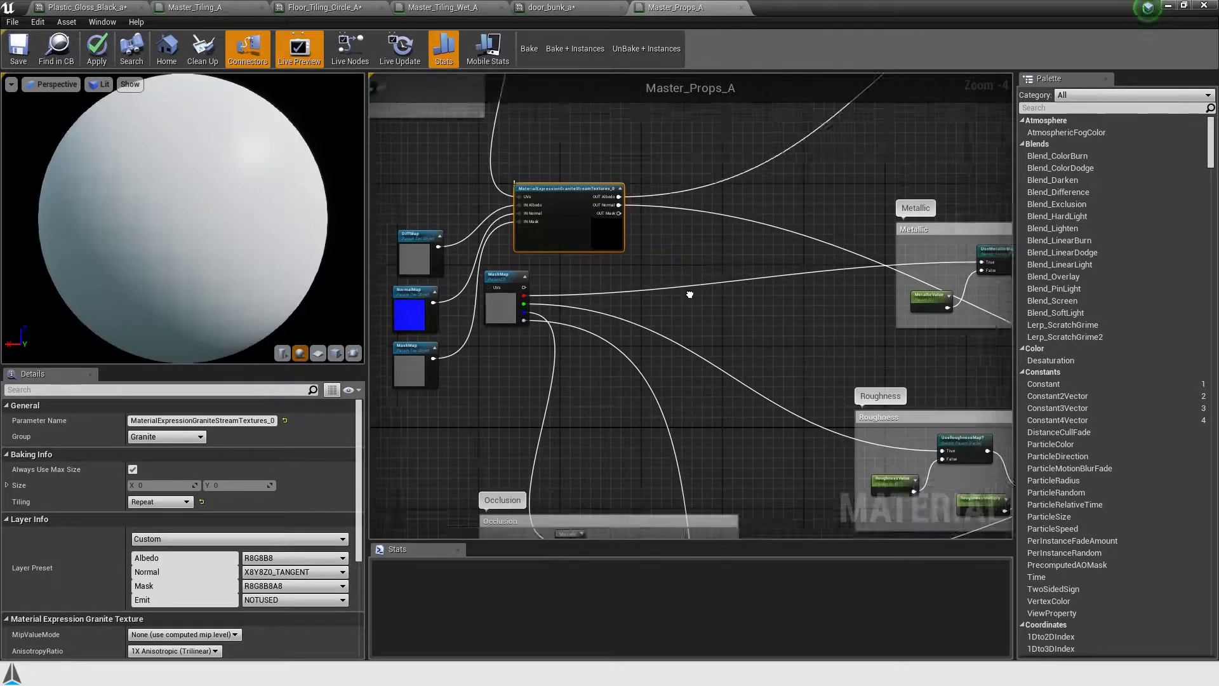
Step: Add a BreakOutFloat4Components node fed by the Granite node's OUT Mask and connect its outputs to the Metallic and Roughness groups
right_click(546, 282)
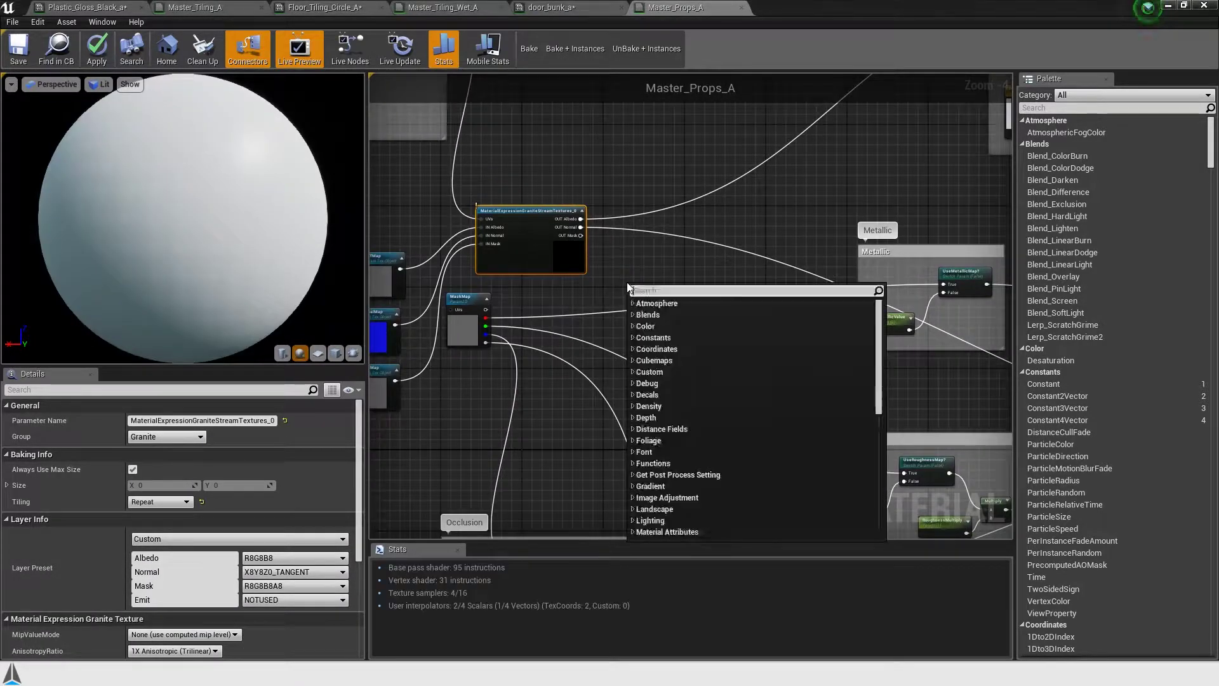
text(break)
click(660, 311)
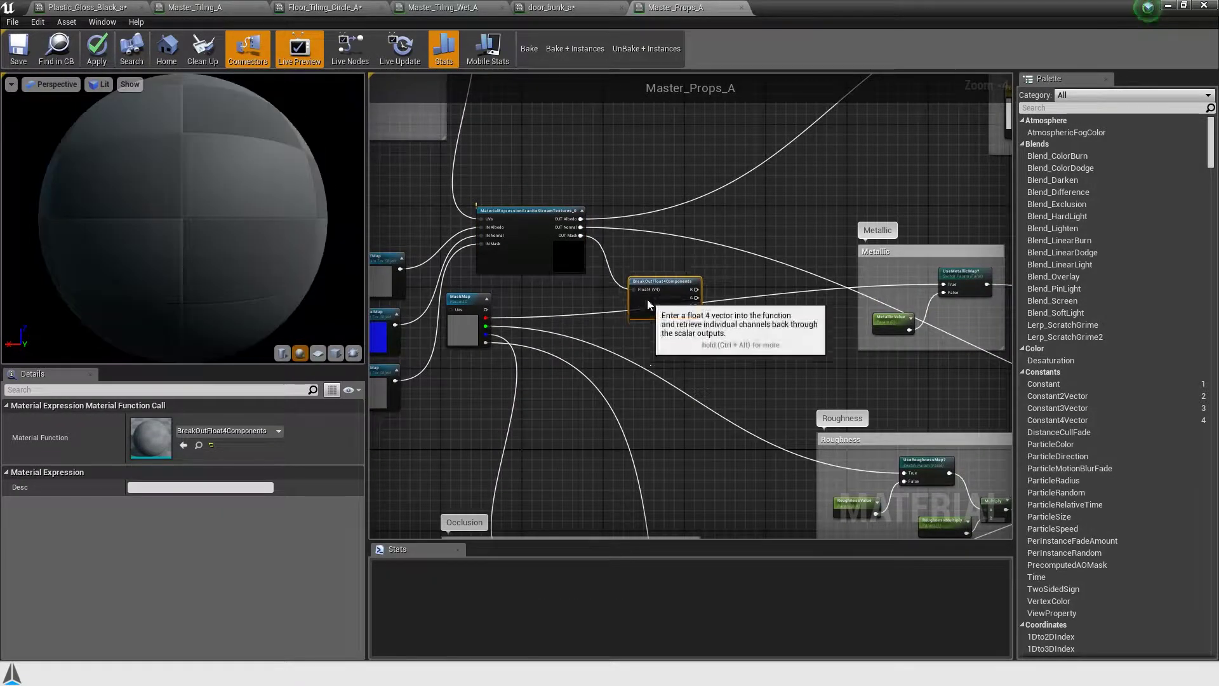
drag(580, 236, 631, 294)
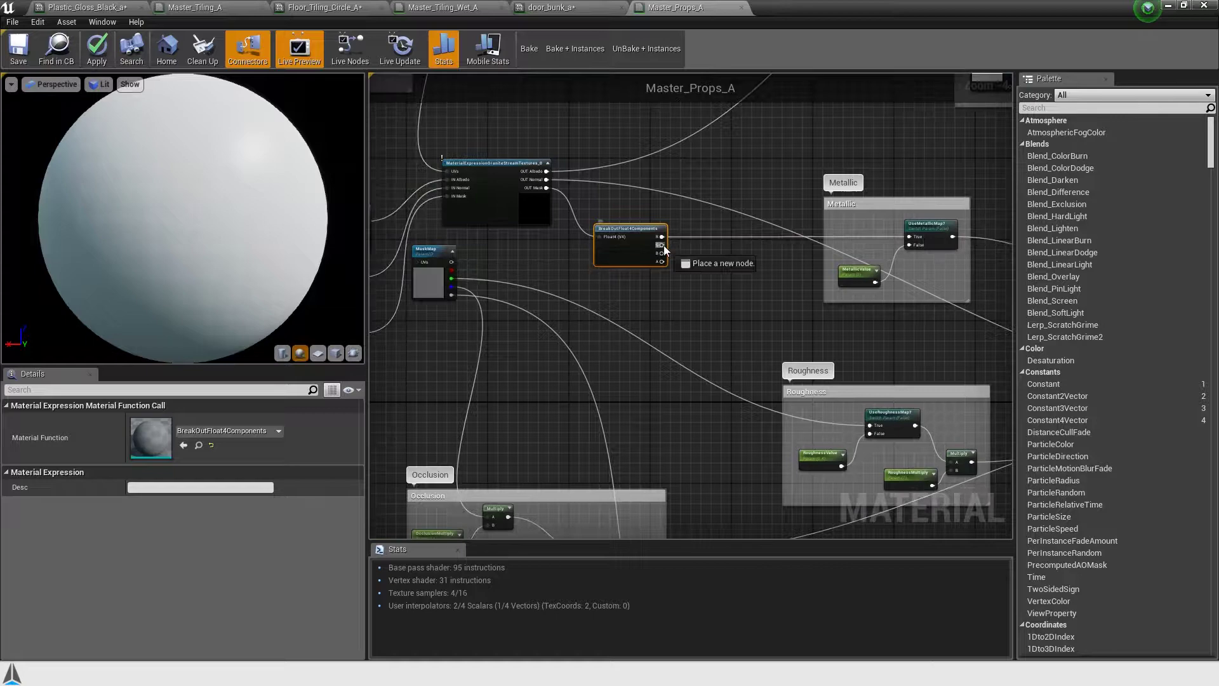
drag(664, 250, 794, 447)
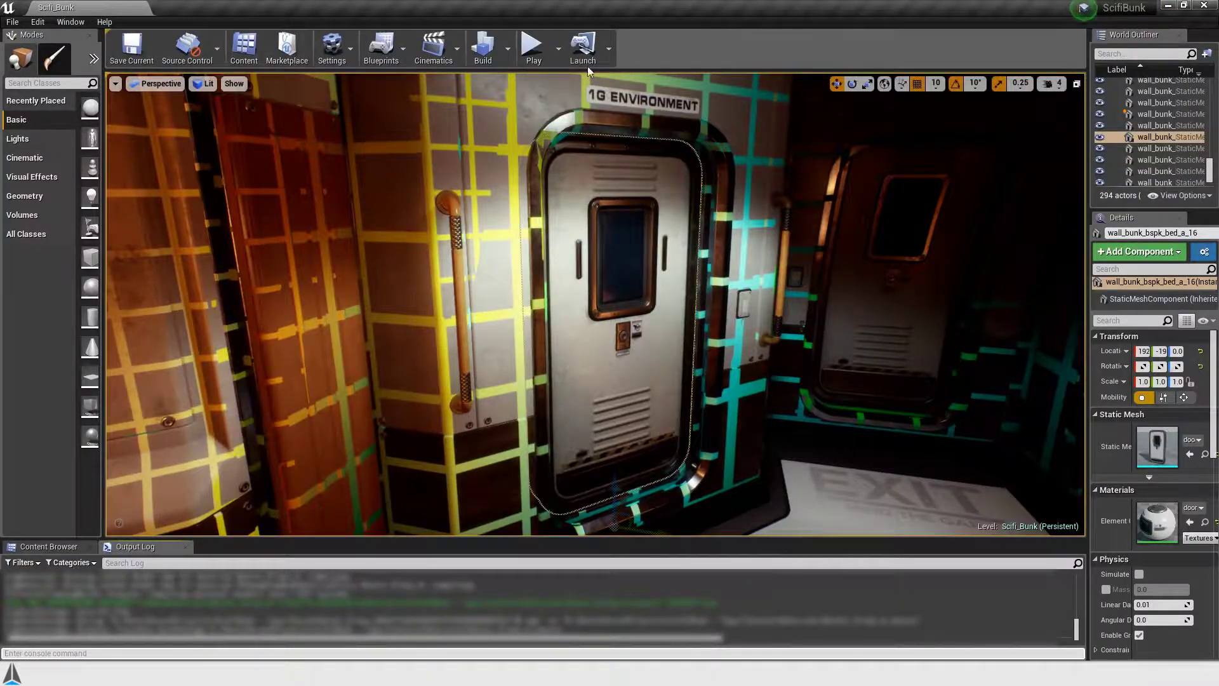
Step: Bake all Granite materials of the Scifi_Bunk level from the build options
click(508, 52)
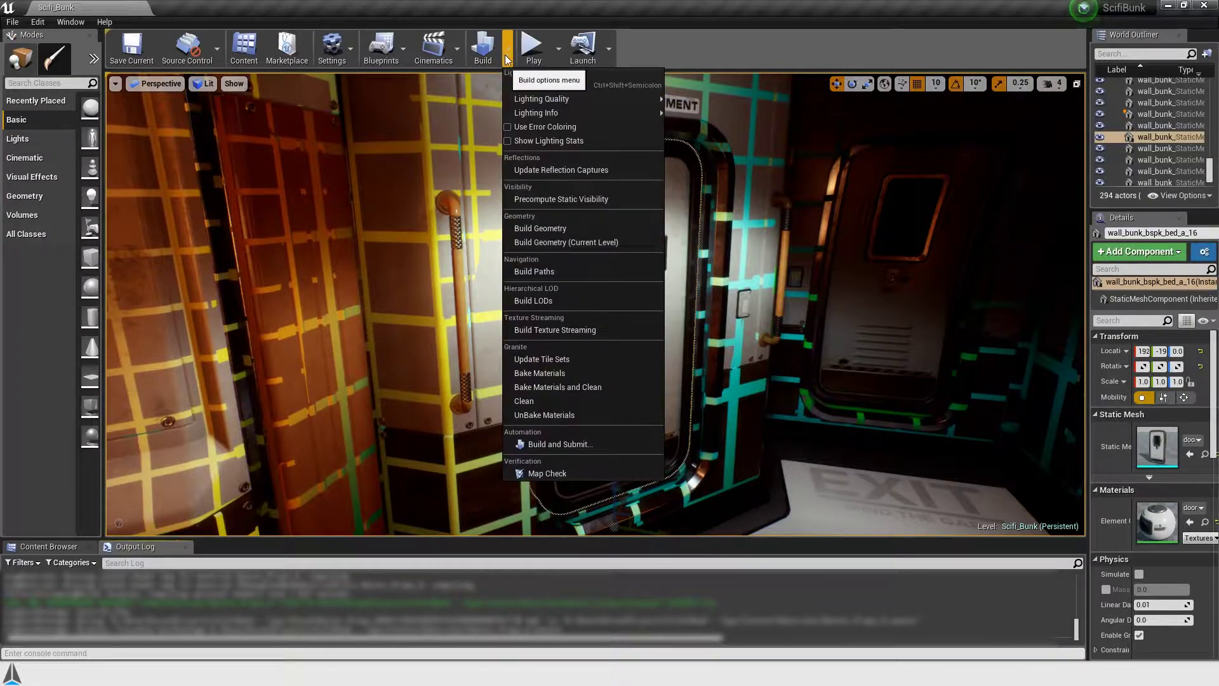
click(535, 375)
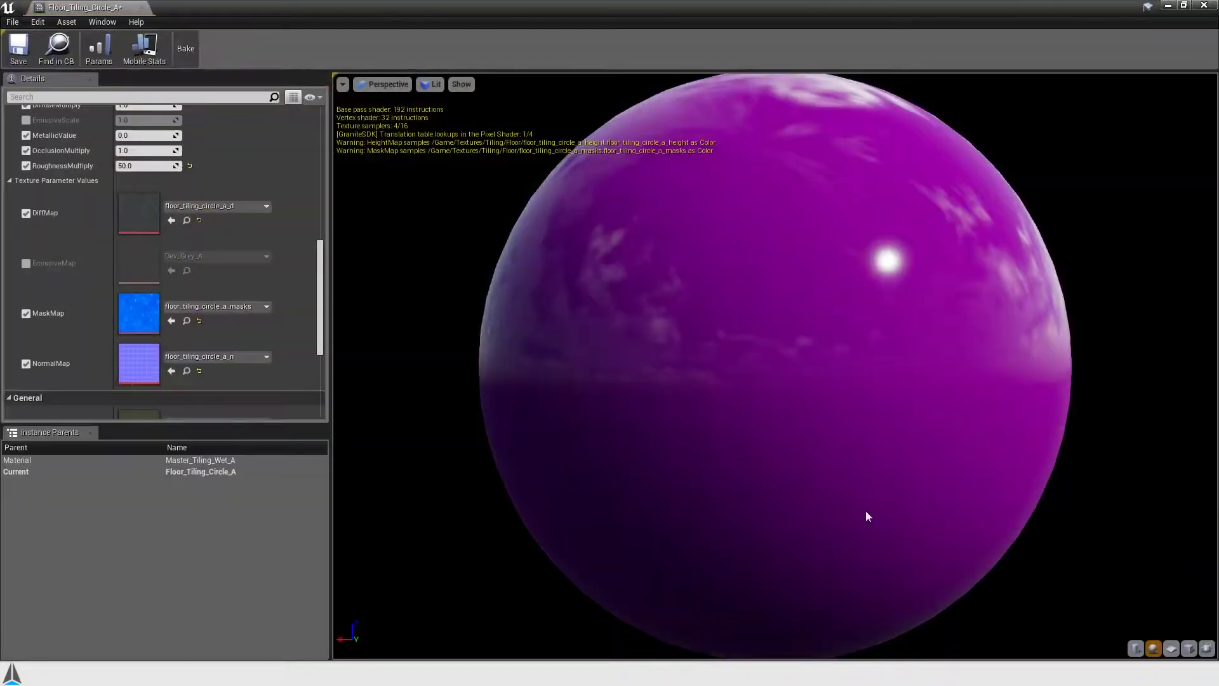
Step: Replace the DiffMap texture of the Floor_Tiling_Circle_A instance with light_ceiling_round_a_d
click(264, 206)
scroll(254, 445, down, 3)
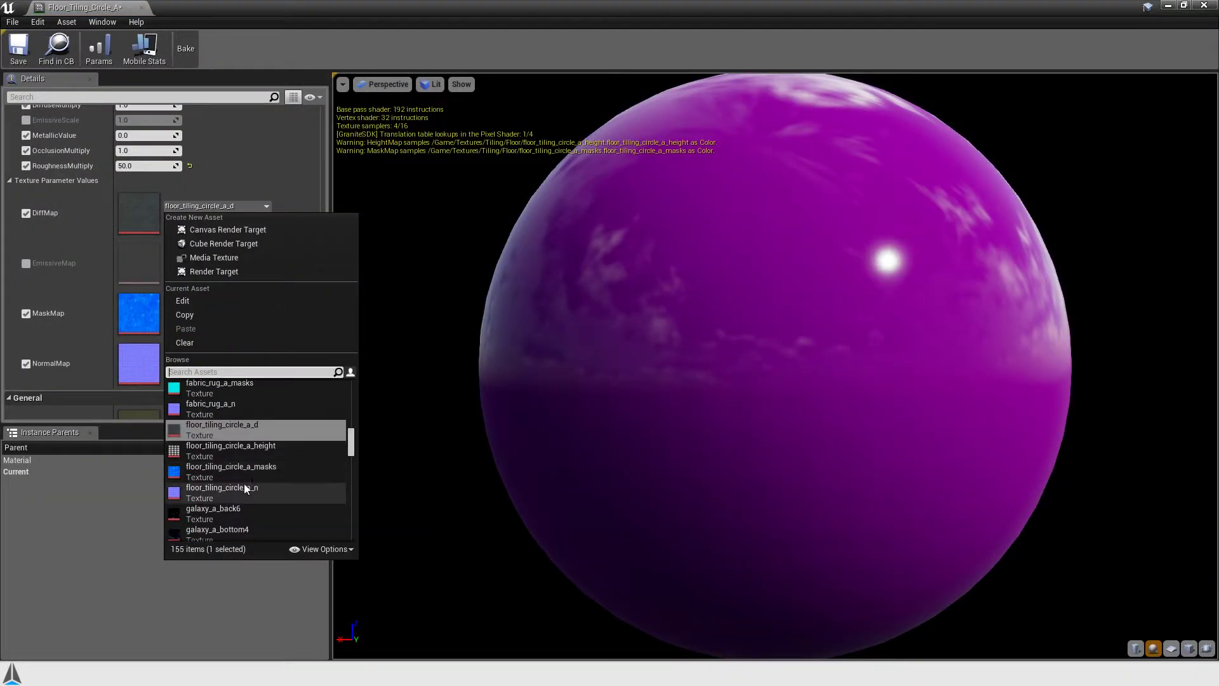
scroll(249, 480, down, 5)
click(256, 483)
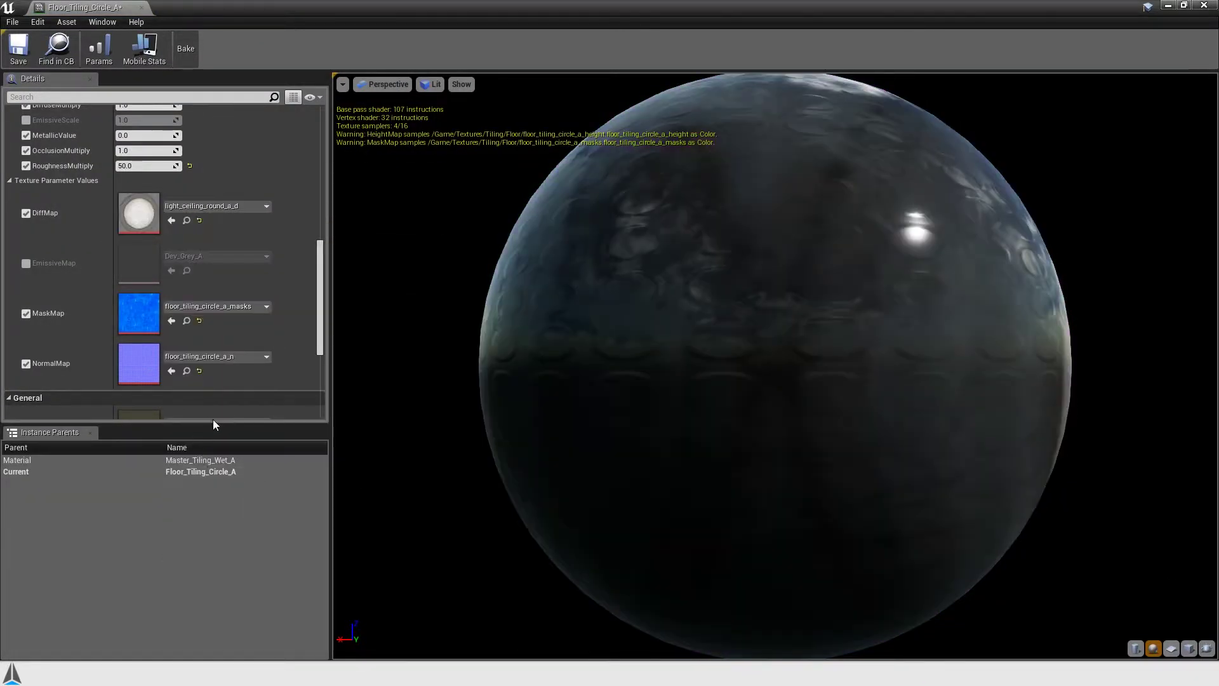
Step: View the retextured floor in the level, then reopen the Floor_Tiling_Circle_A instance and bake it
click(1167, 5)
right_drag(876, 159, 635, 139)
double_click(1157, 574)
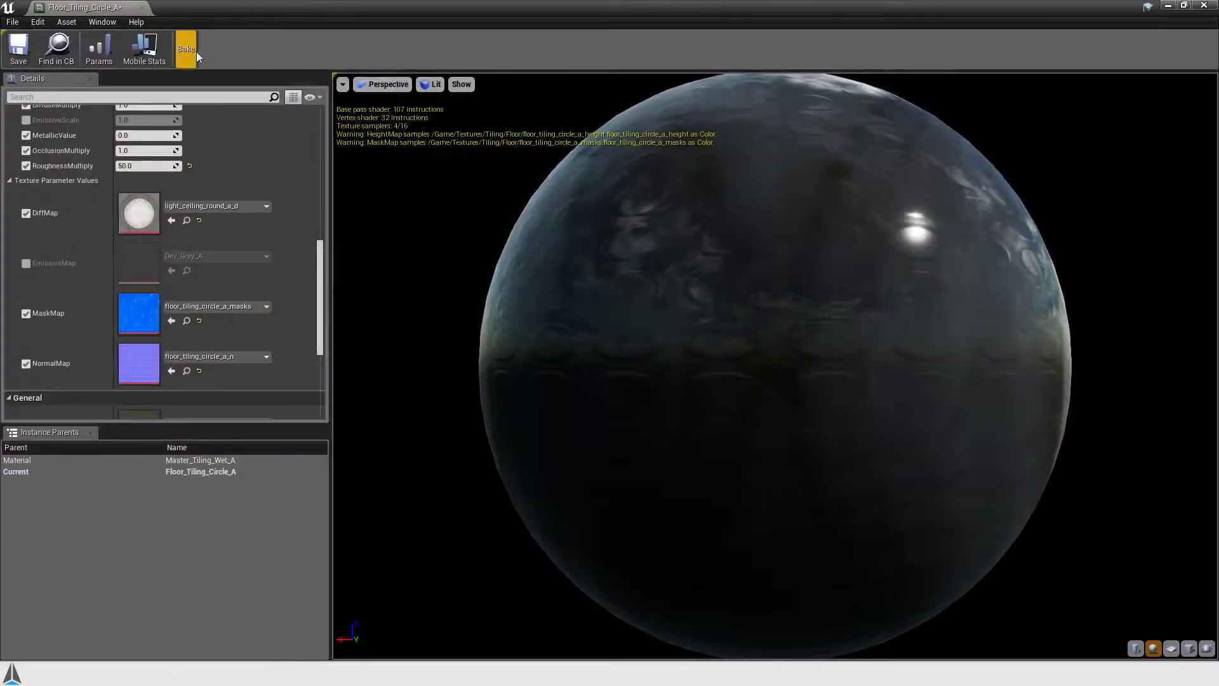
click(193, 51)
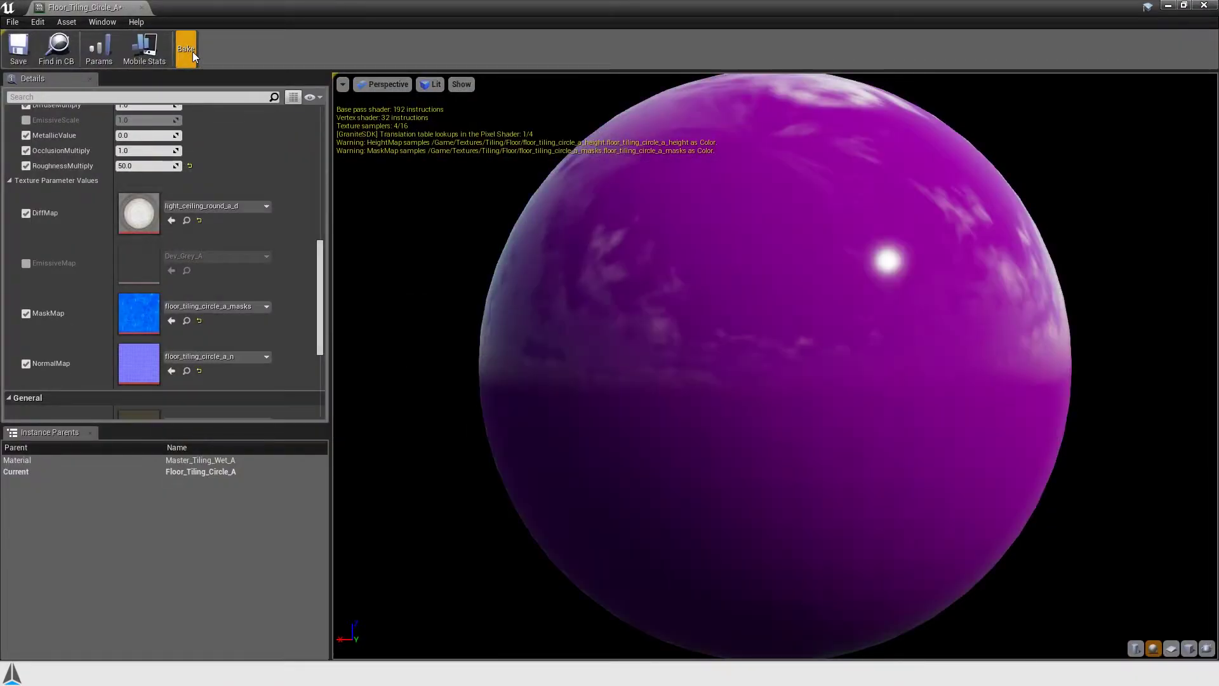
Step: Return to the level and inspect the debug tiles on the floor, the bunk interior and the space station outside the window
click(1167, 6)
right_drag(635, 267, 749, 342)
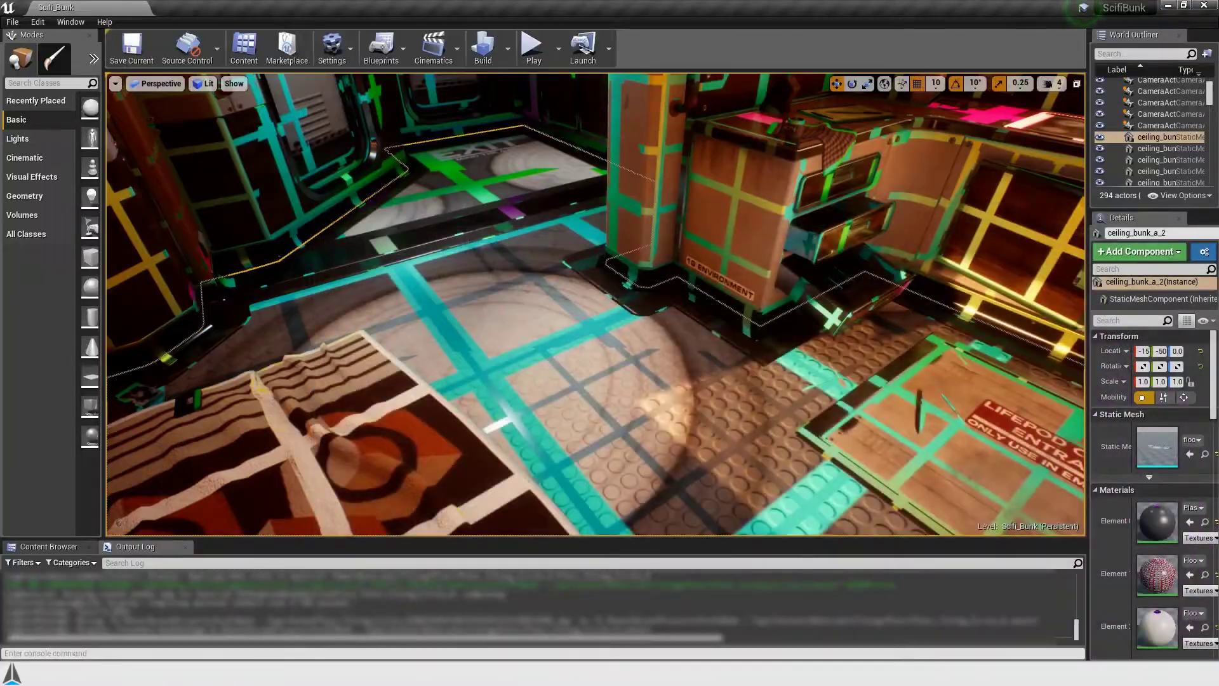
mouse_move(597, 305)
right_down()
mouse_move(749, 368)
mouse_move(596, 343)
mouse_move(736, 337)
mouse_move(787, 279)
mouse_move(762, 234)
mouse_move(781, 140)
mouse_move(635, 248)
mouse_move(663, 254)
mouse_move(736, 172)
mouse_move(692, 196)
mouse_move(634, 159)
mouse_move(590, 352)
mouse_move(743, 279)
mouse_move(857, 267)
mouse_move(990, 286)
mouse_move(1010, 241)
mouse_move(845, 292)
right_up()
click(591, 352)
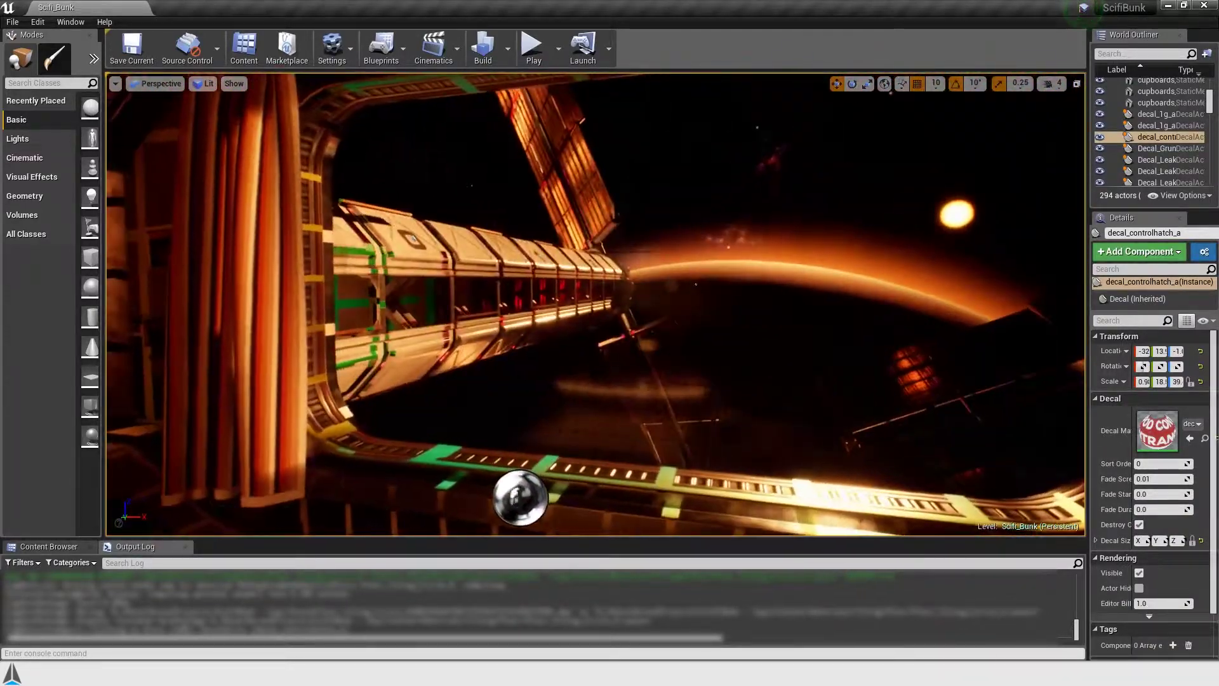
click(590, 353)
right_drag(590, 352, 565, 356)
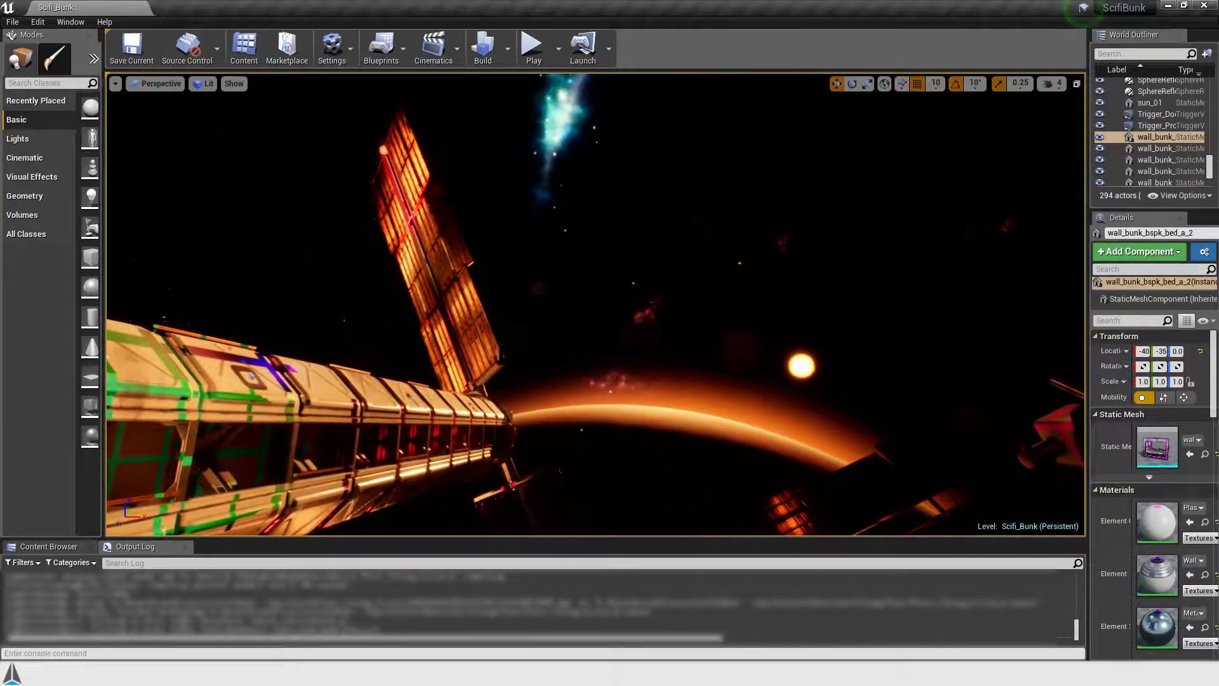